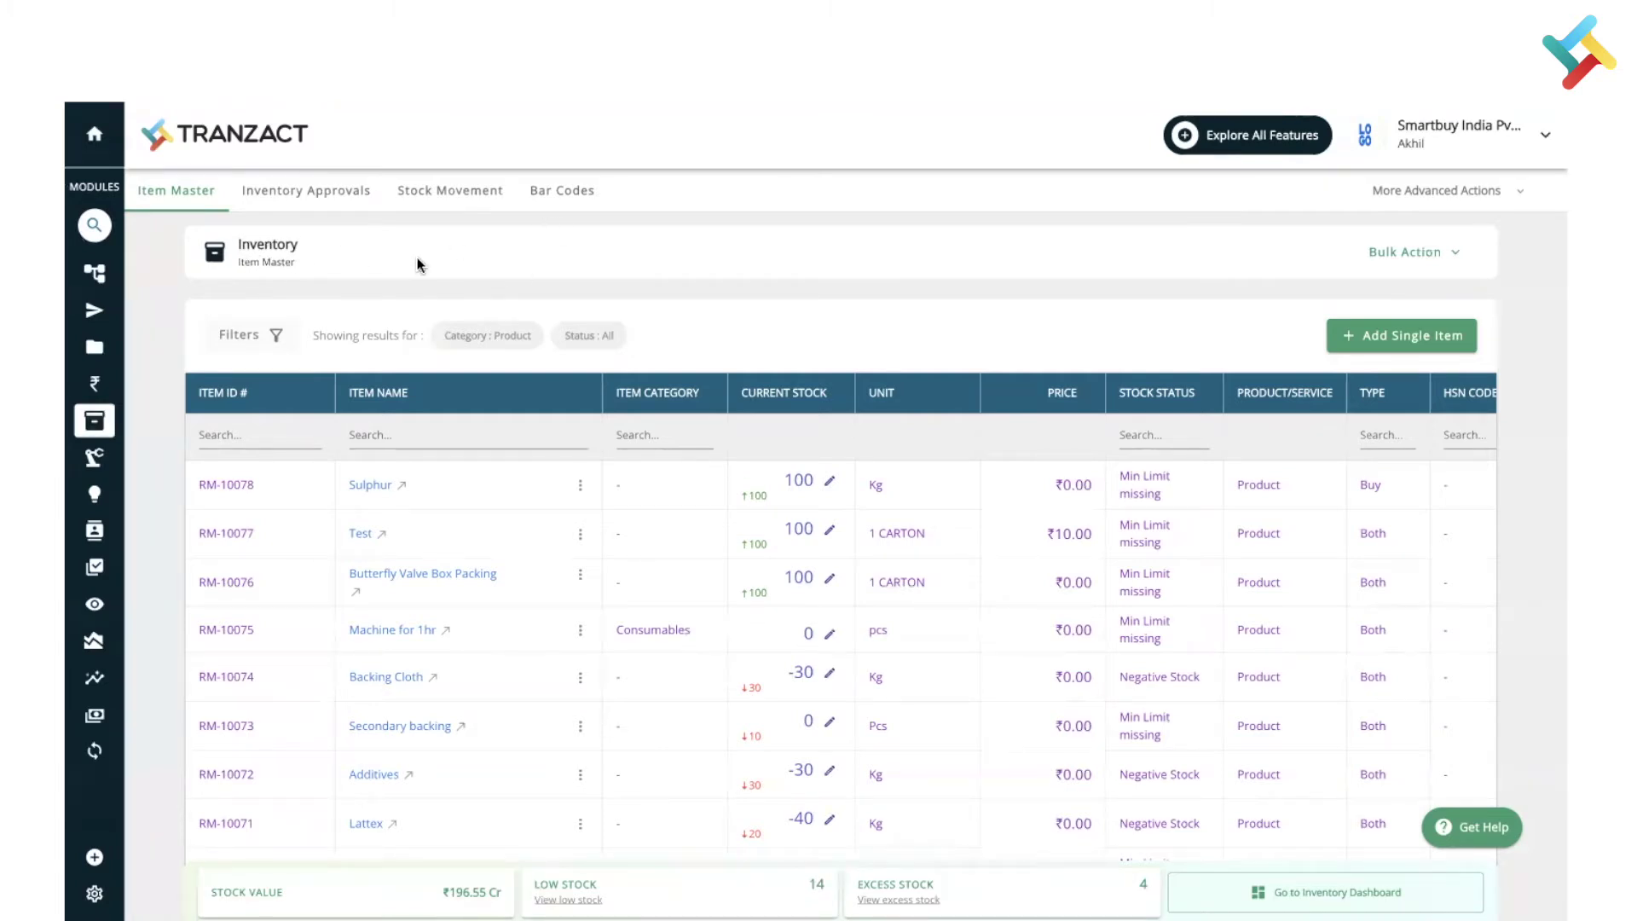
Browse the Approvals, Stock Movement and Bar Codes tabs, then return to Item Master.
click(174, 194)
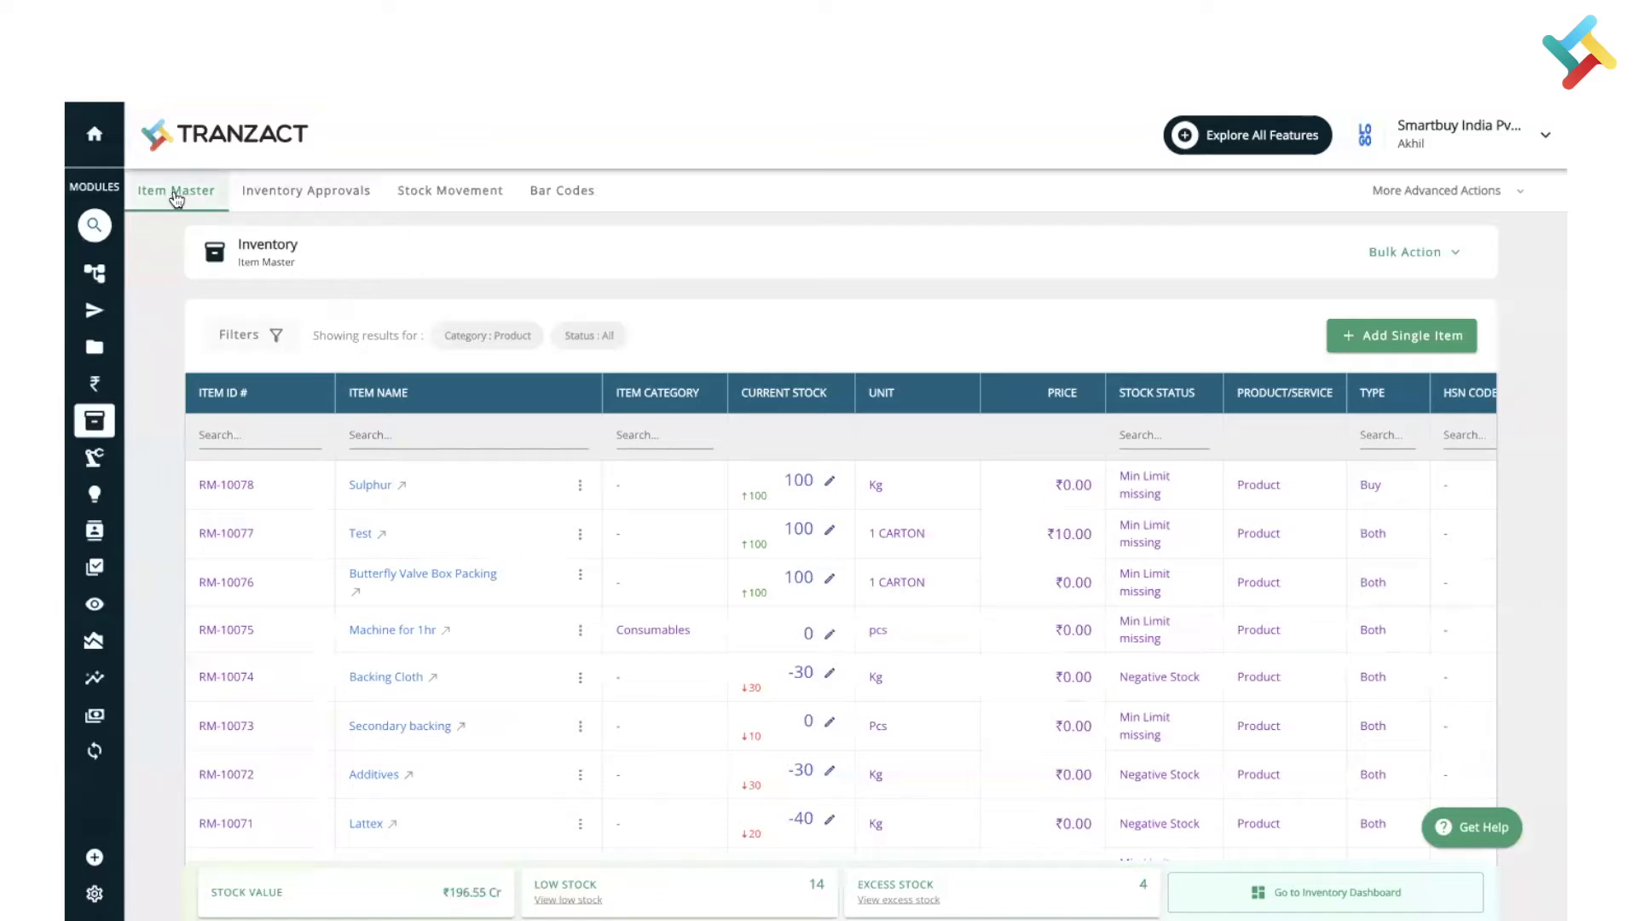
click(196, 203)
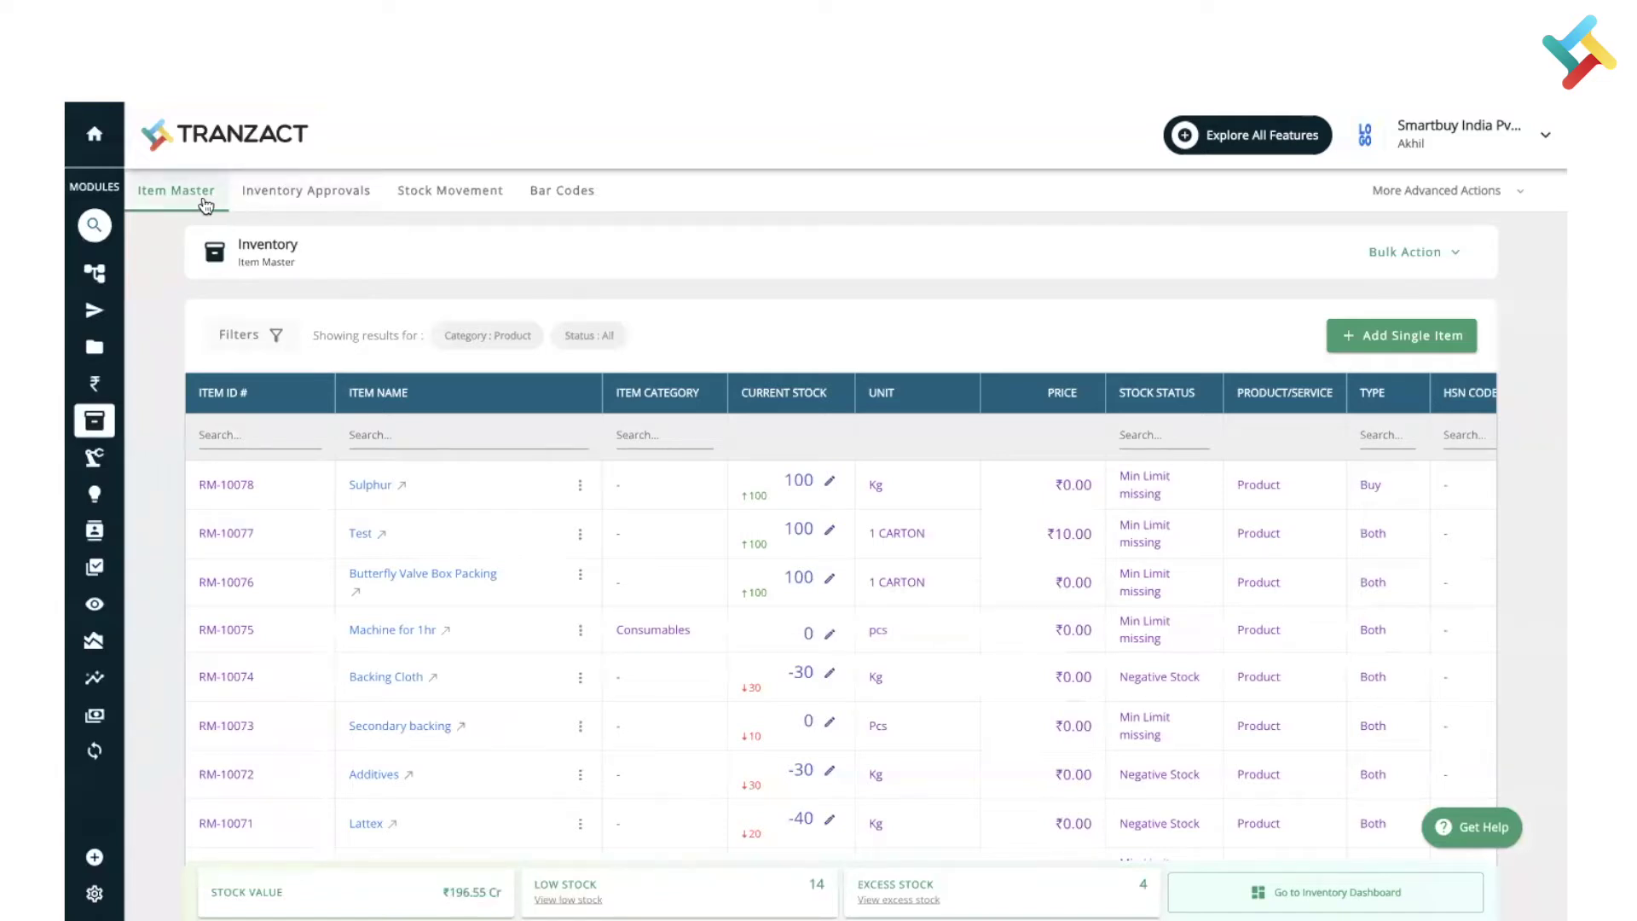
click(323, 205)
click(491, 186)
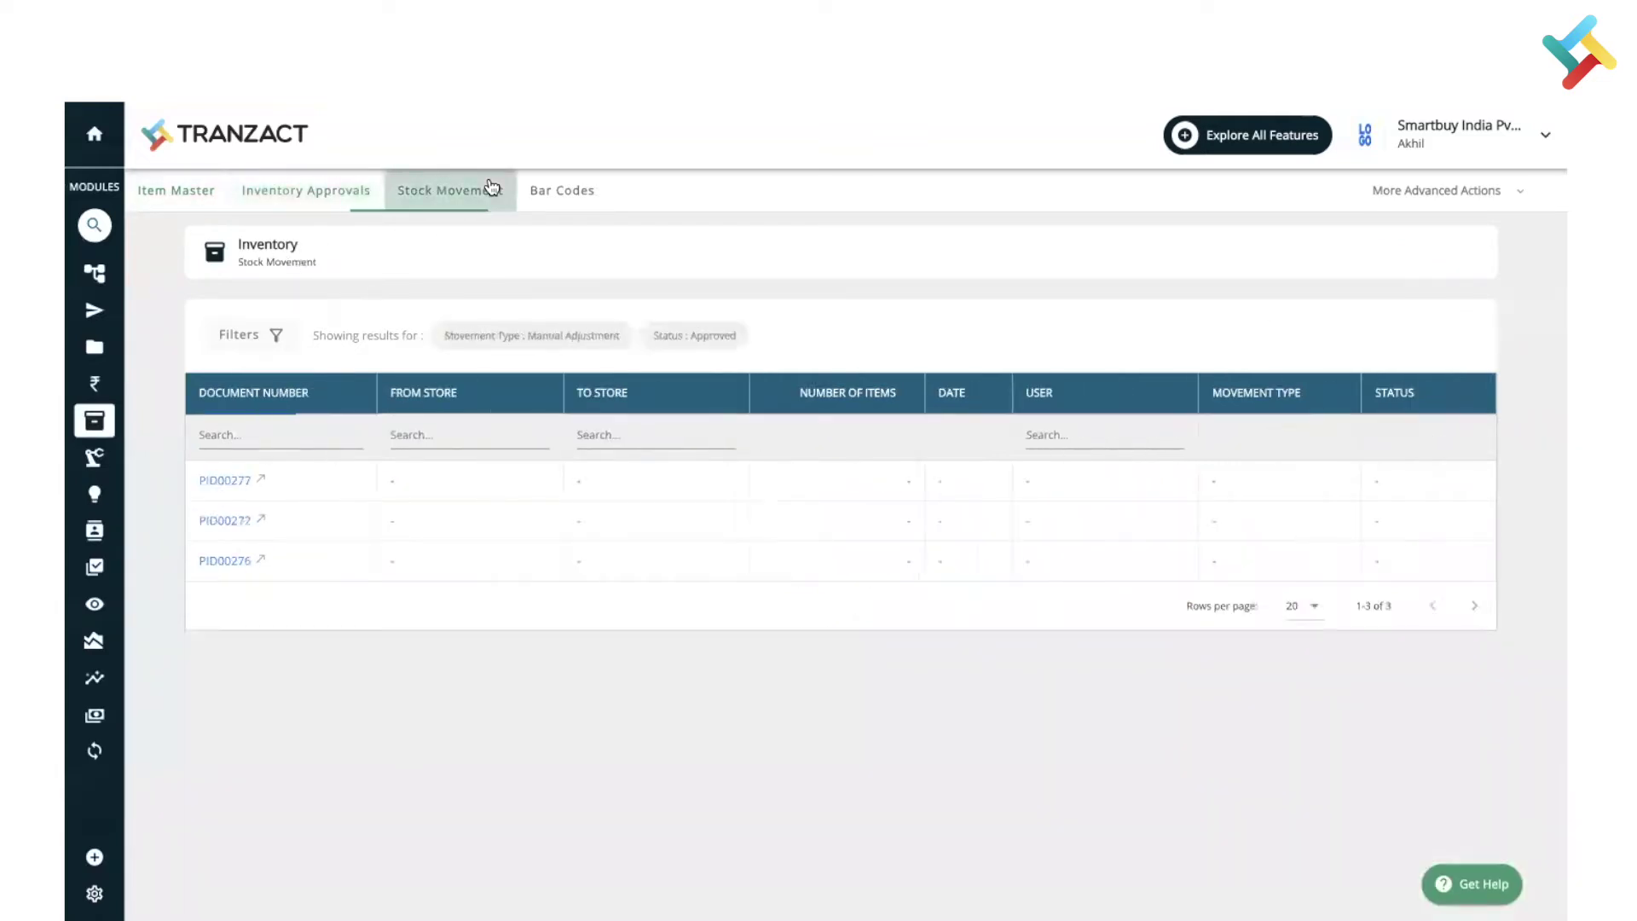
click(546, 191)
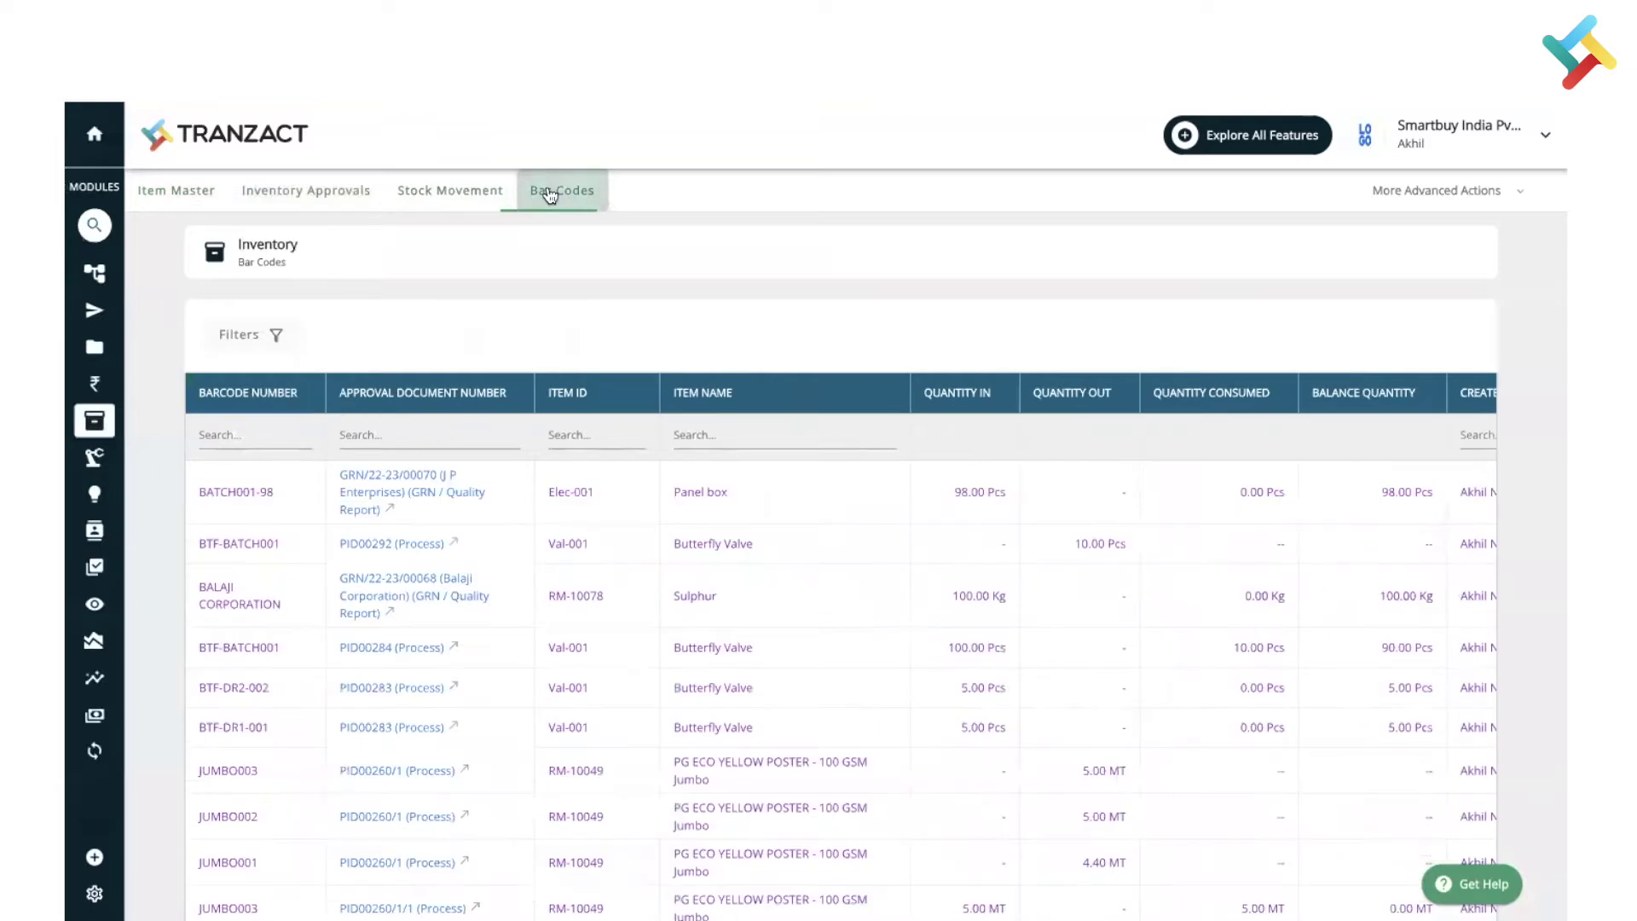
click(433, 196)
click(299, 197)
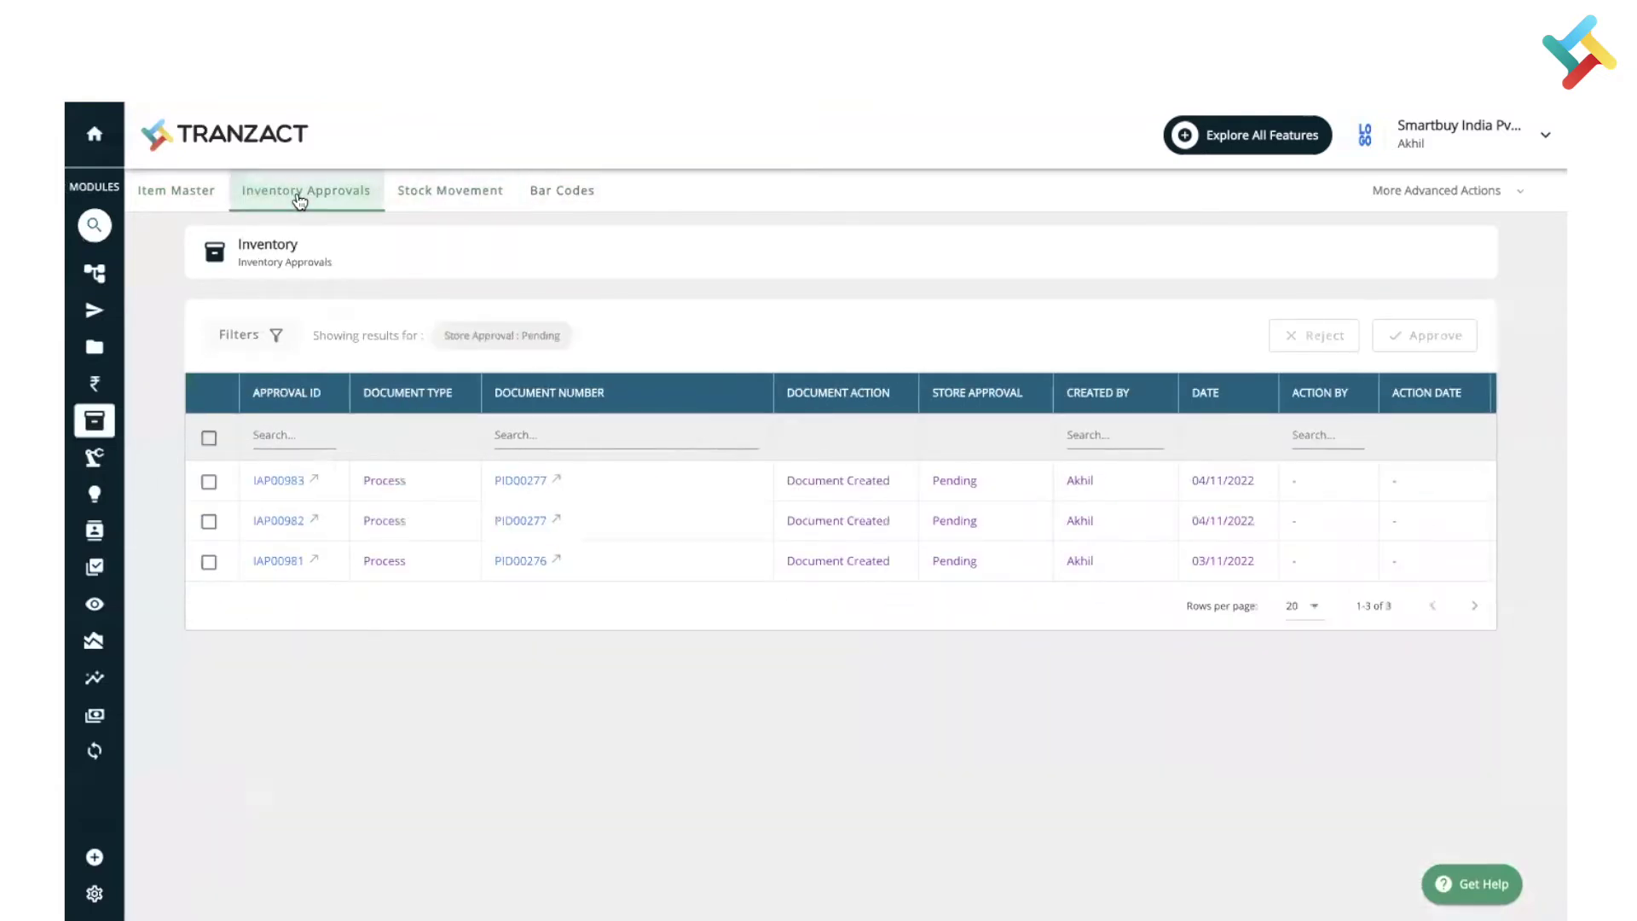
click(180, 200)
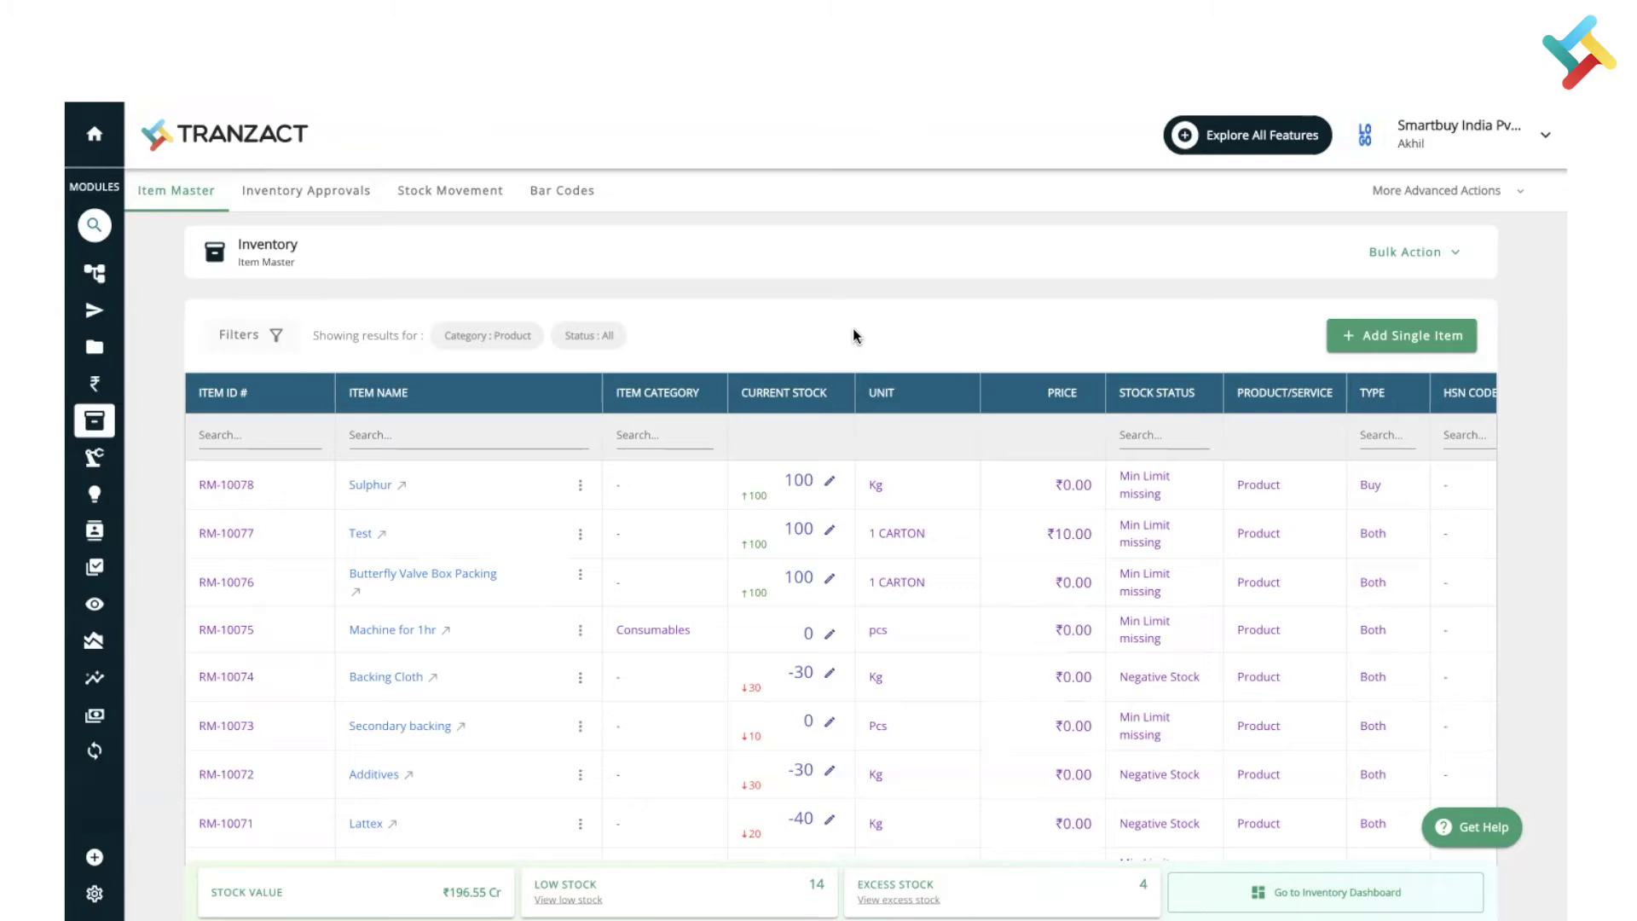
Preview the new-item form and the bulk stock update form, closing both without saving.
click(1362, 340)
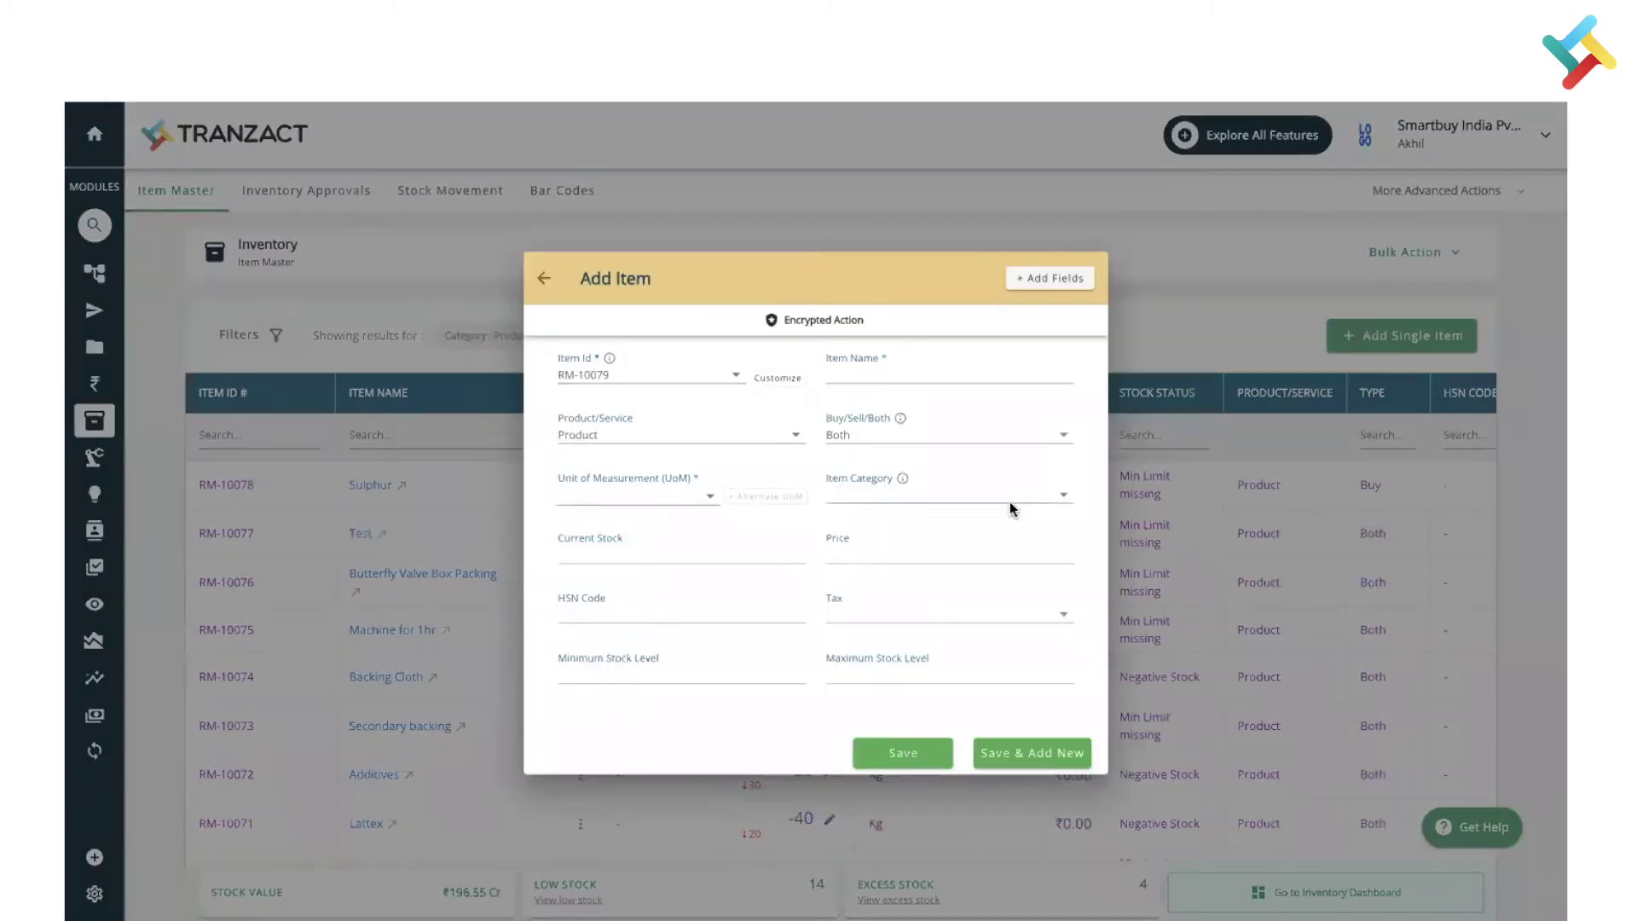
click(538, 280)
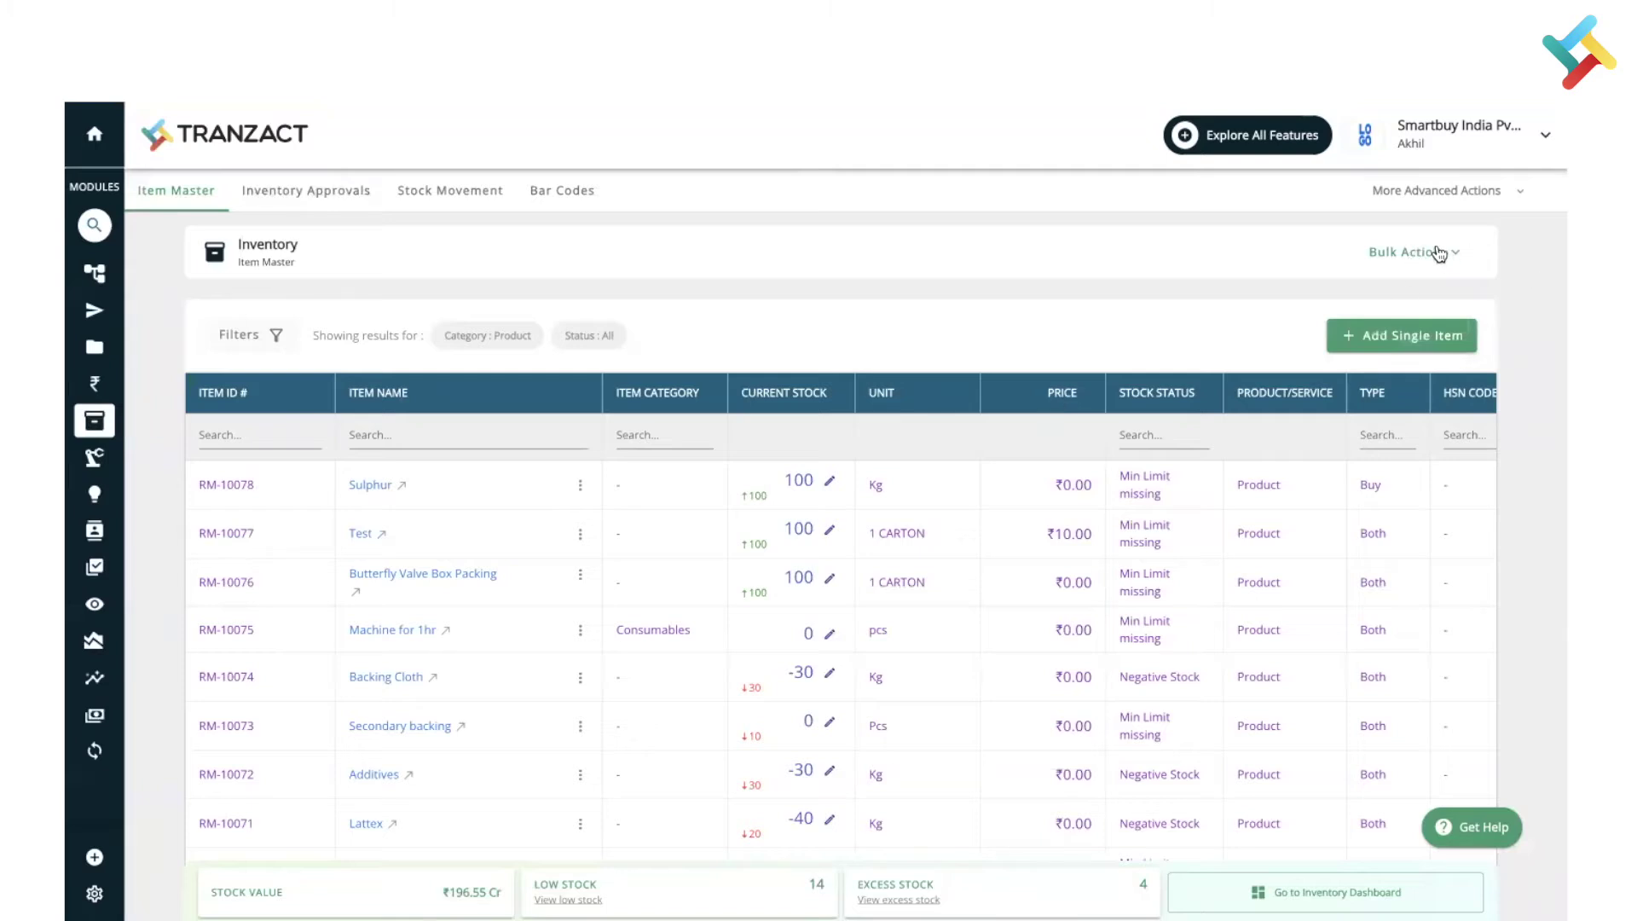
click(1392, 257)
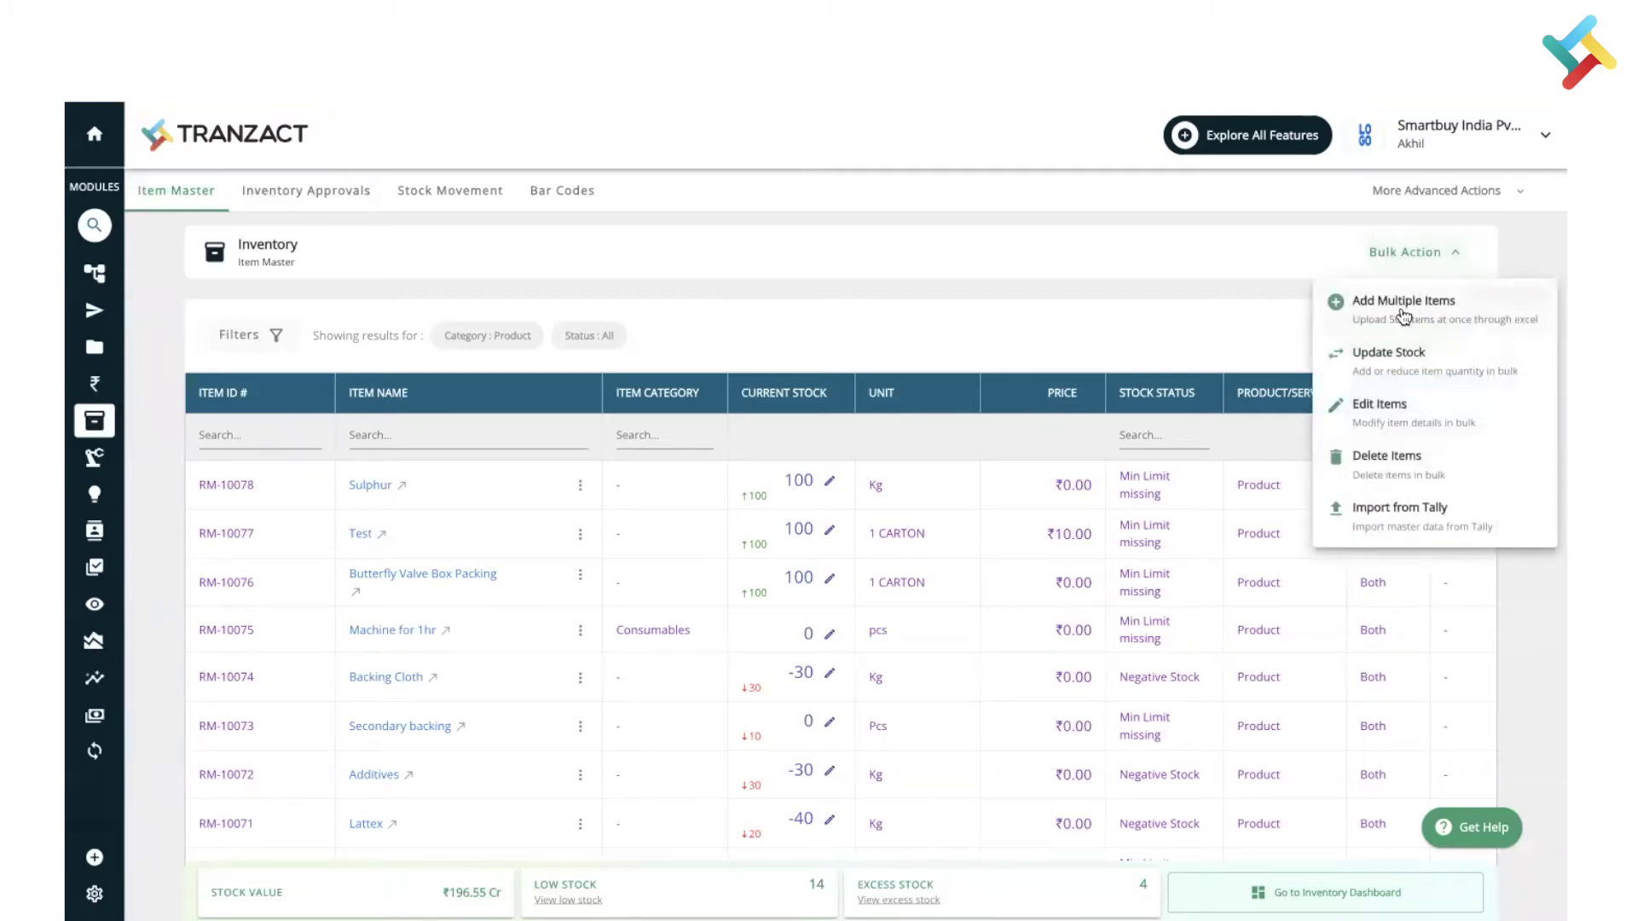
click(1435, 383)
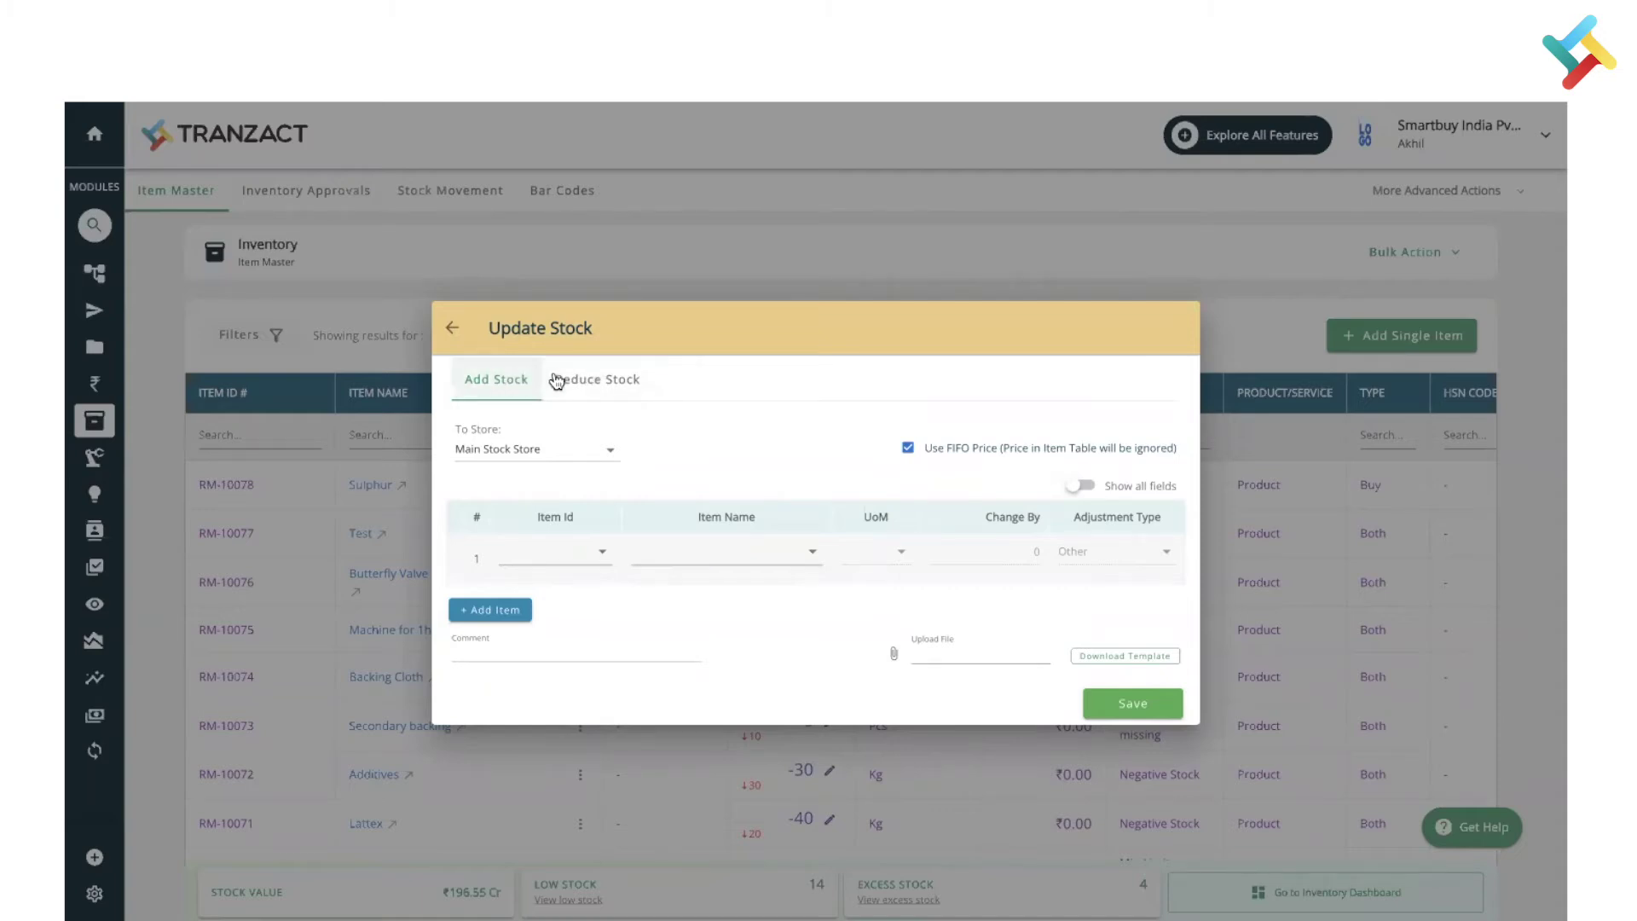
click(580, 380)
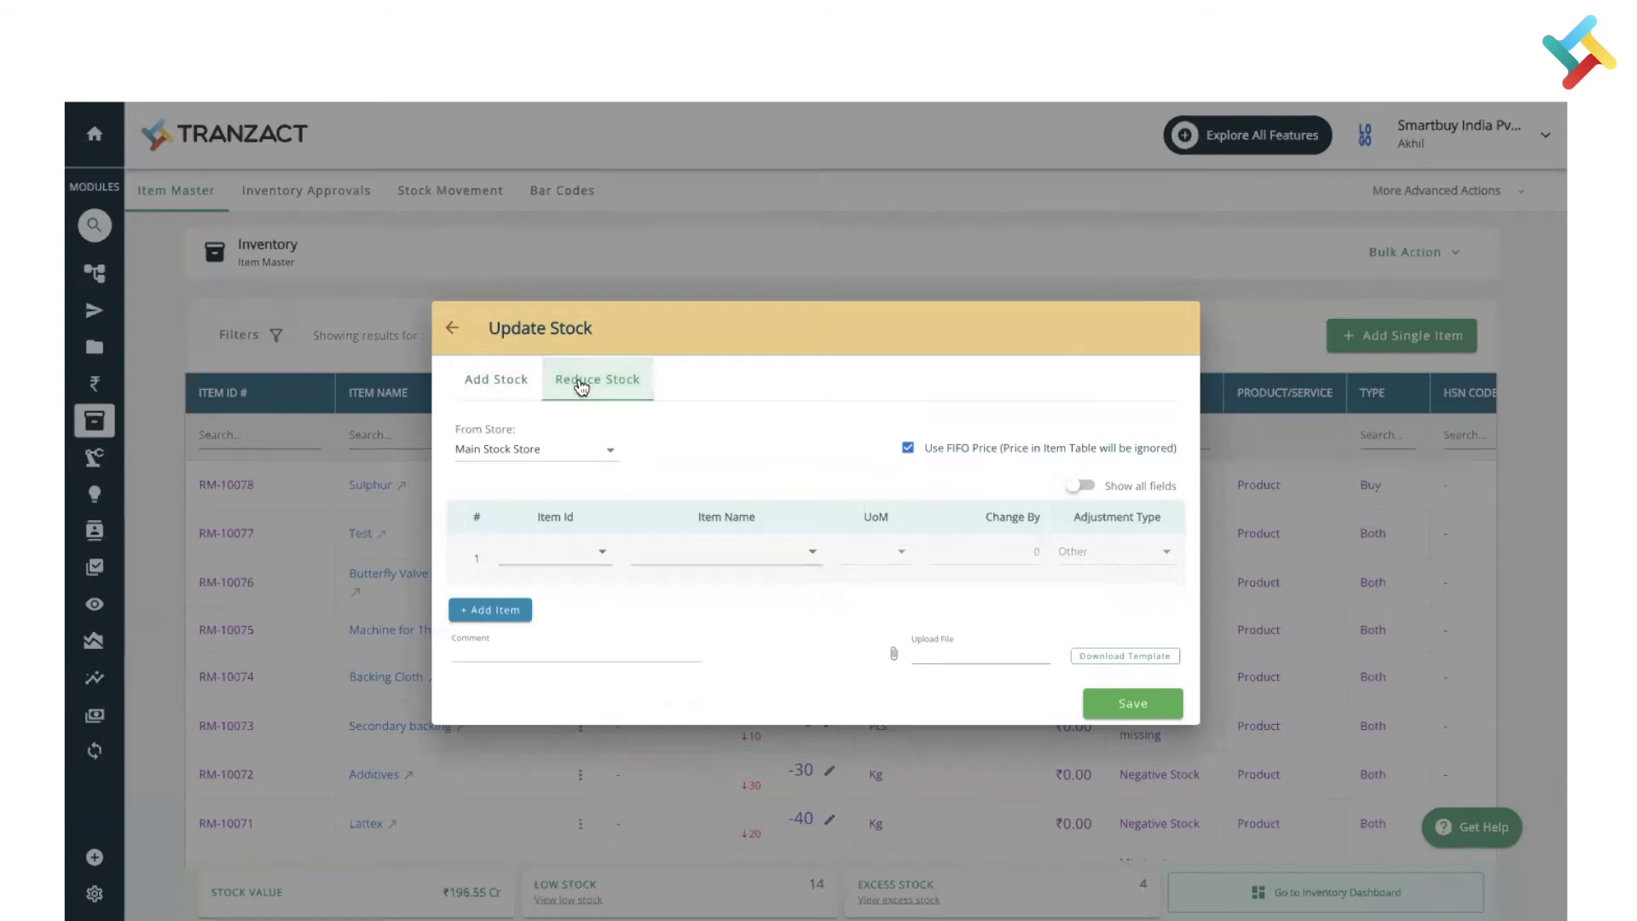
click(452, 328)
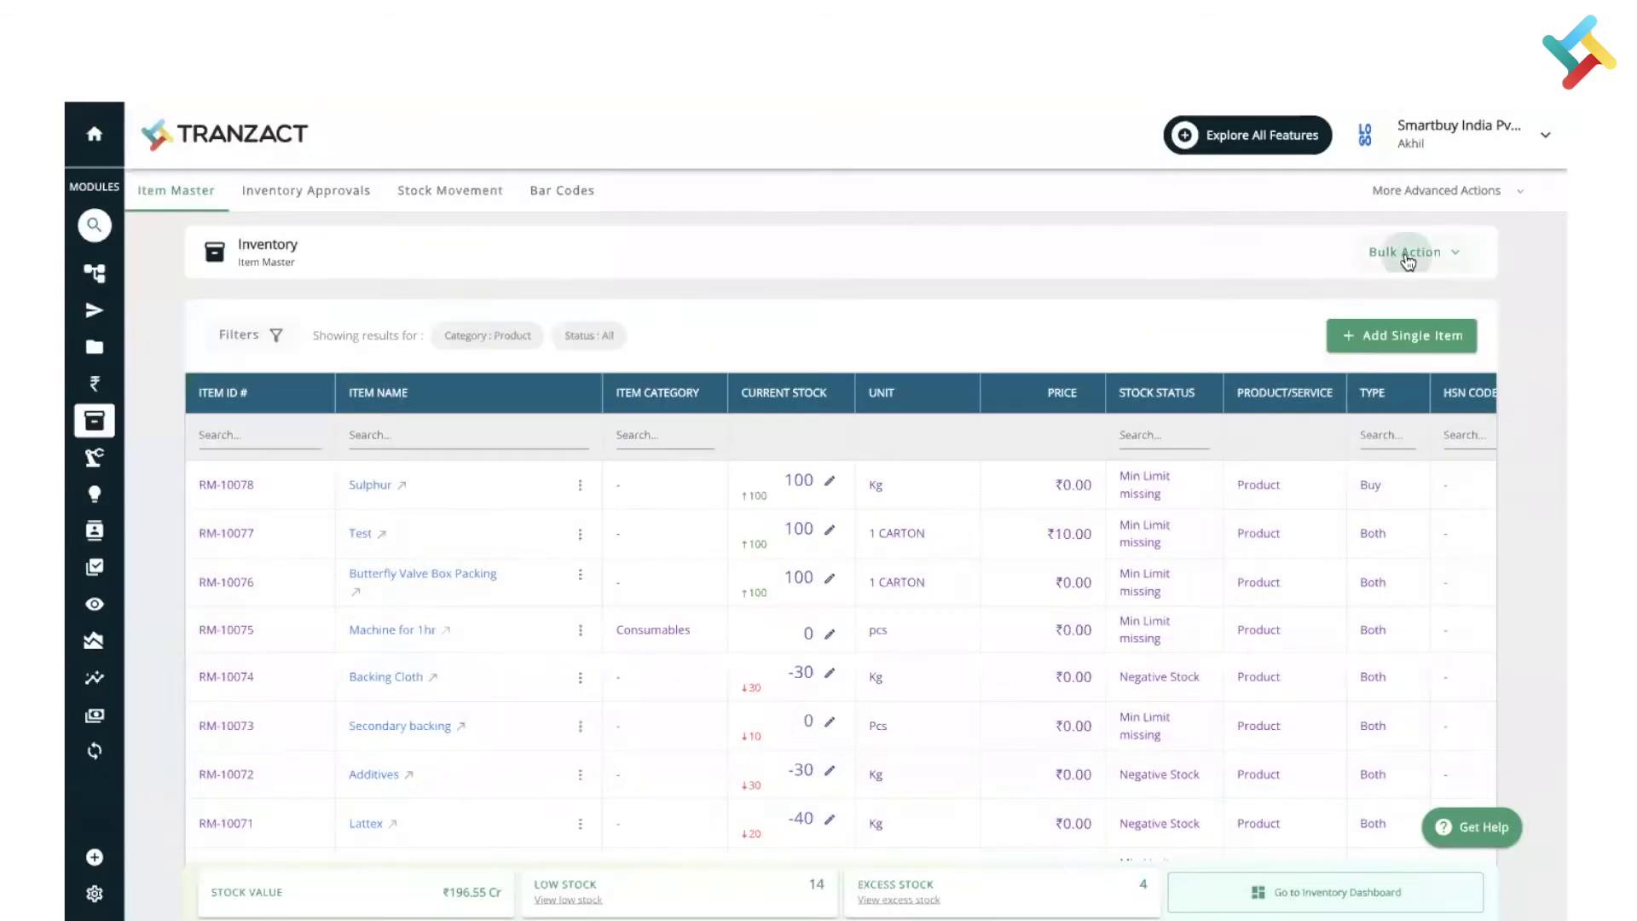
click(1404, 252)
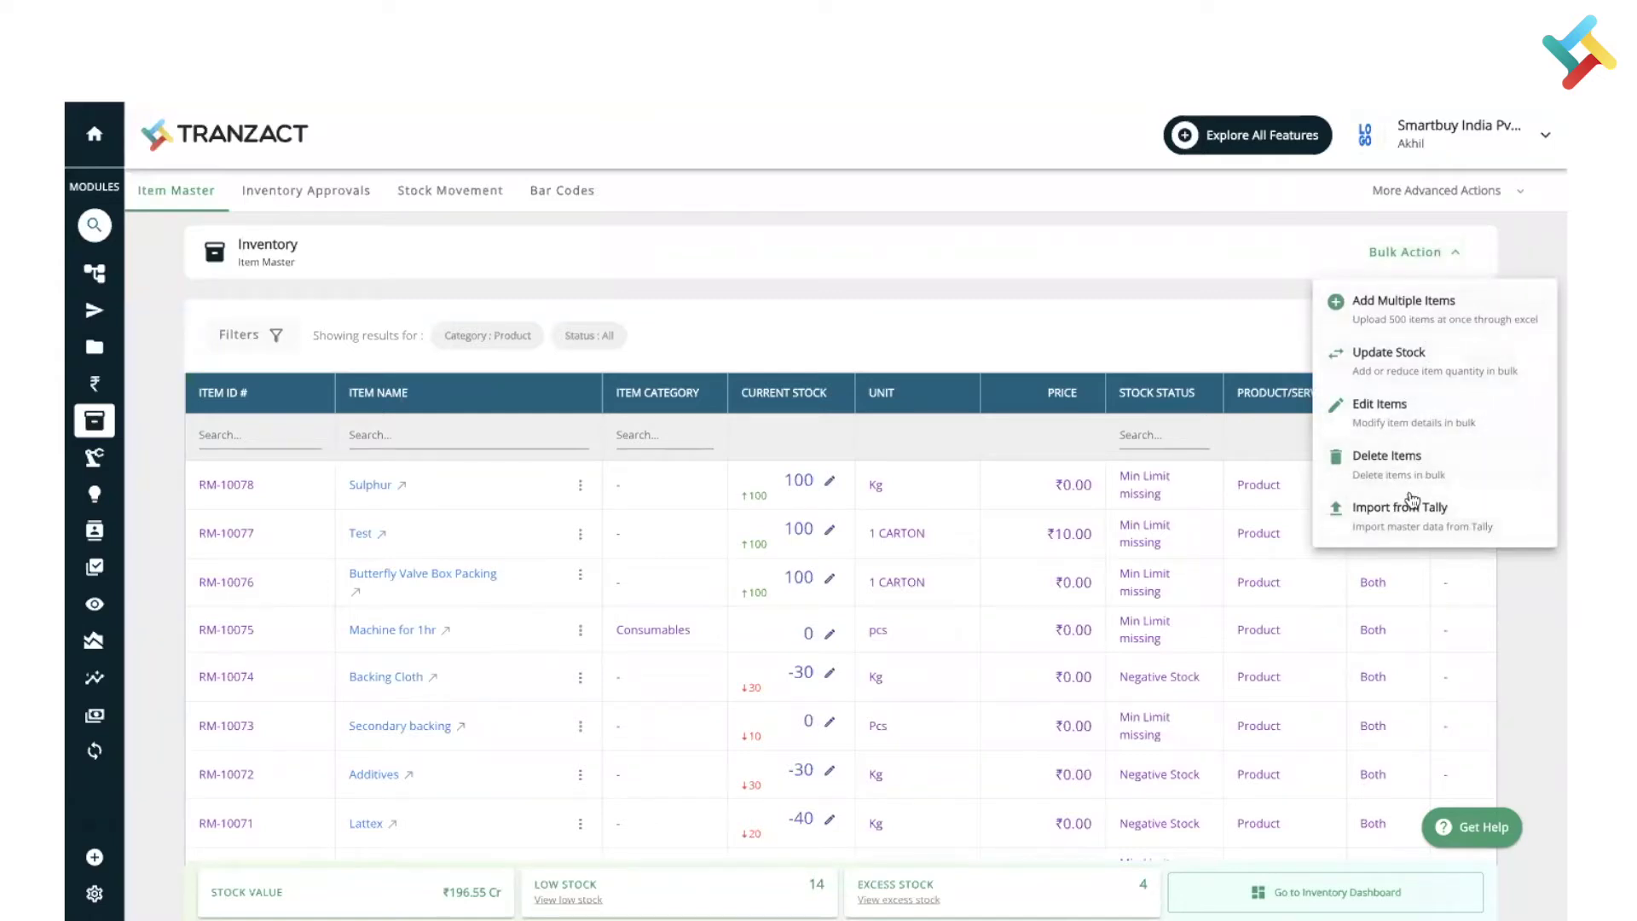
click(1099, 301)
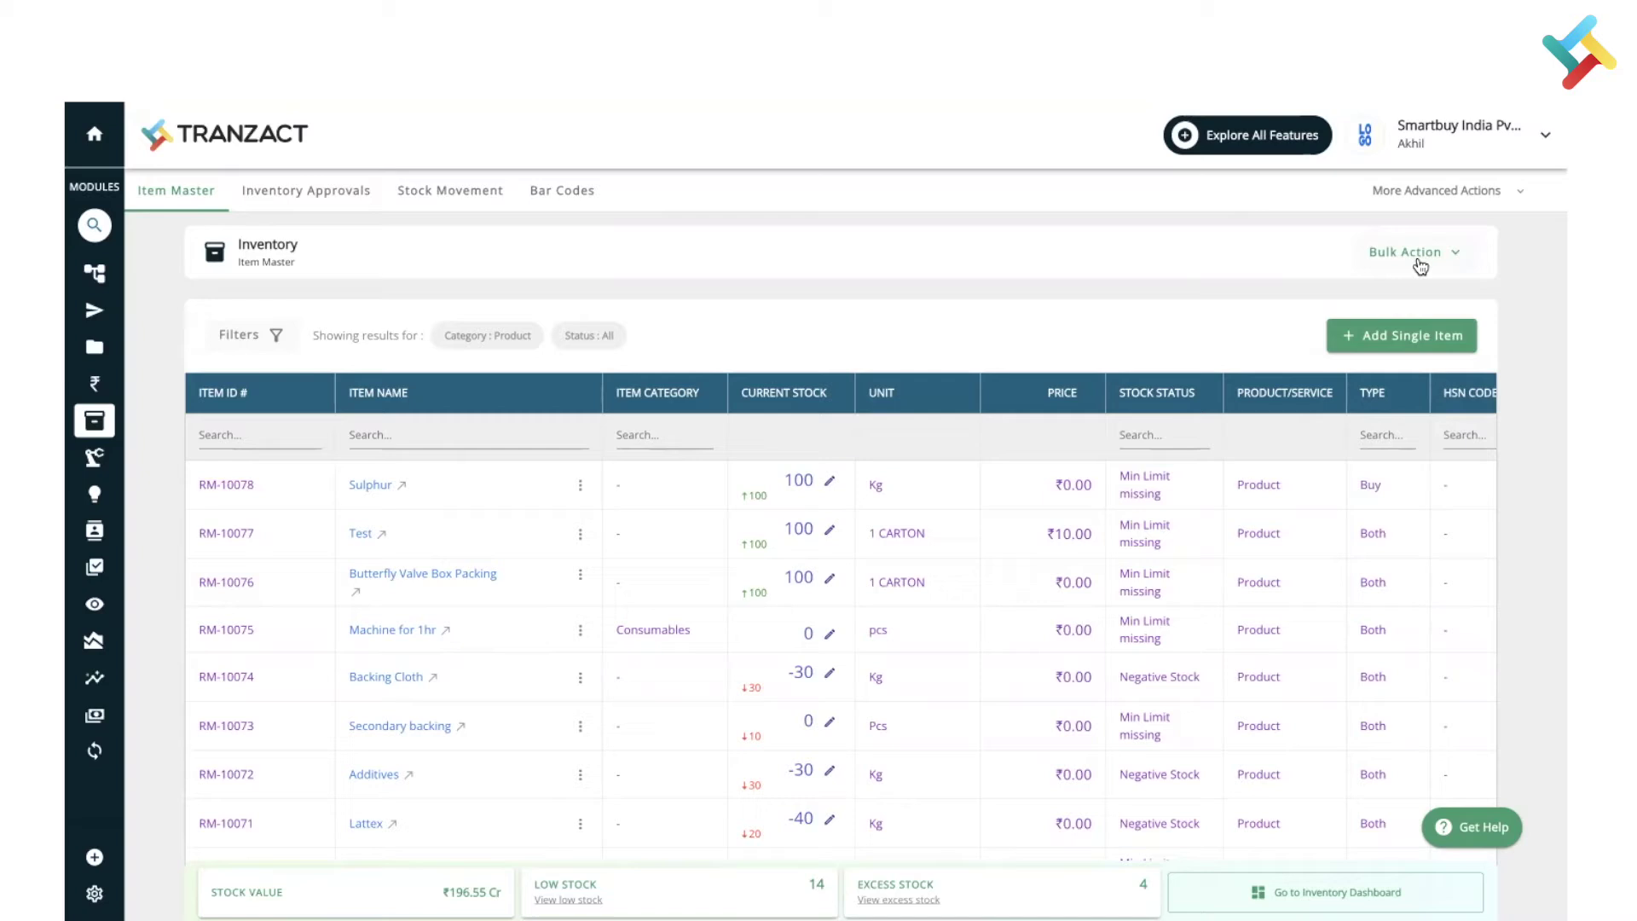
Look through the advanced inventory actions and store settings, then go back to Item Master.
click(1434, 192)
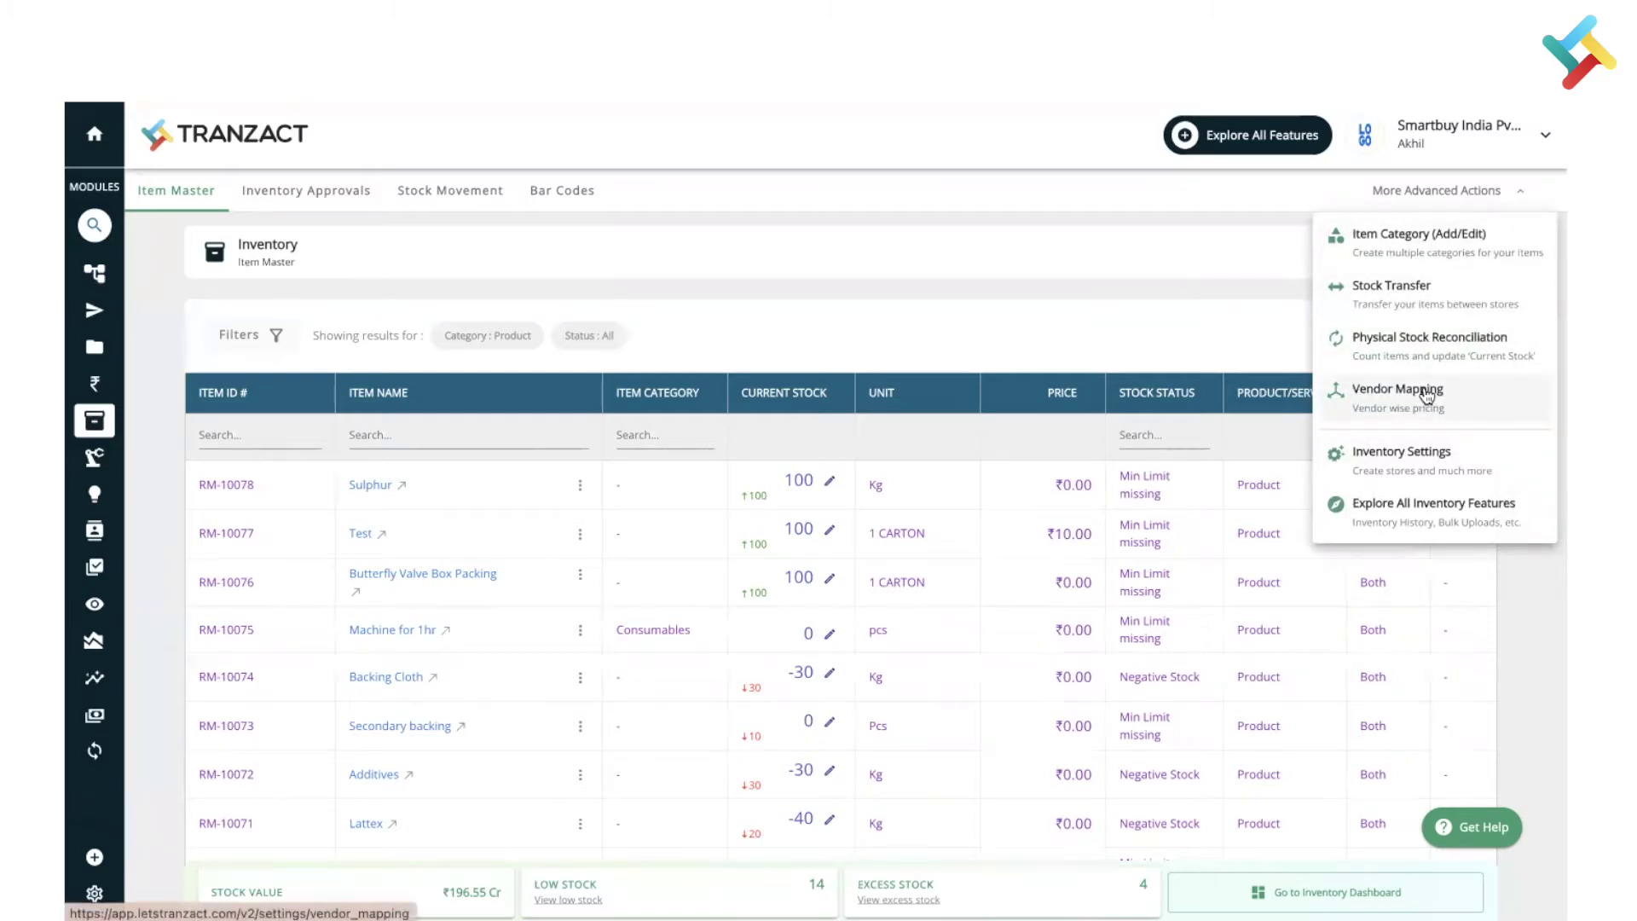
click(1408, 463)
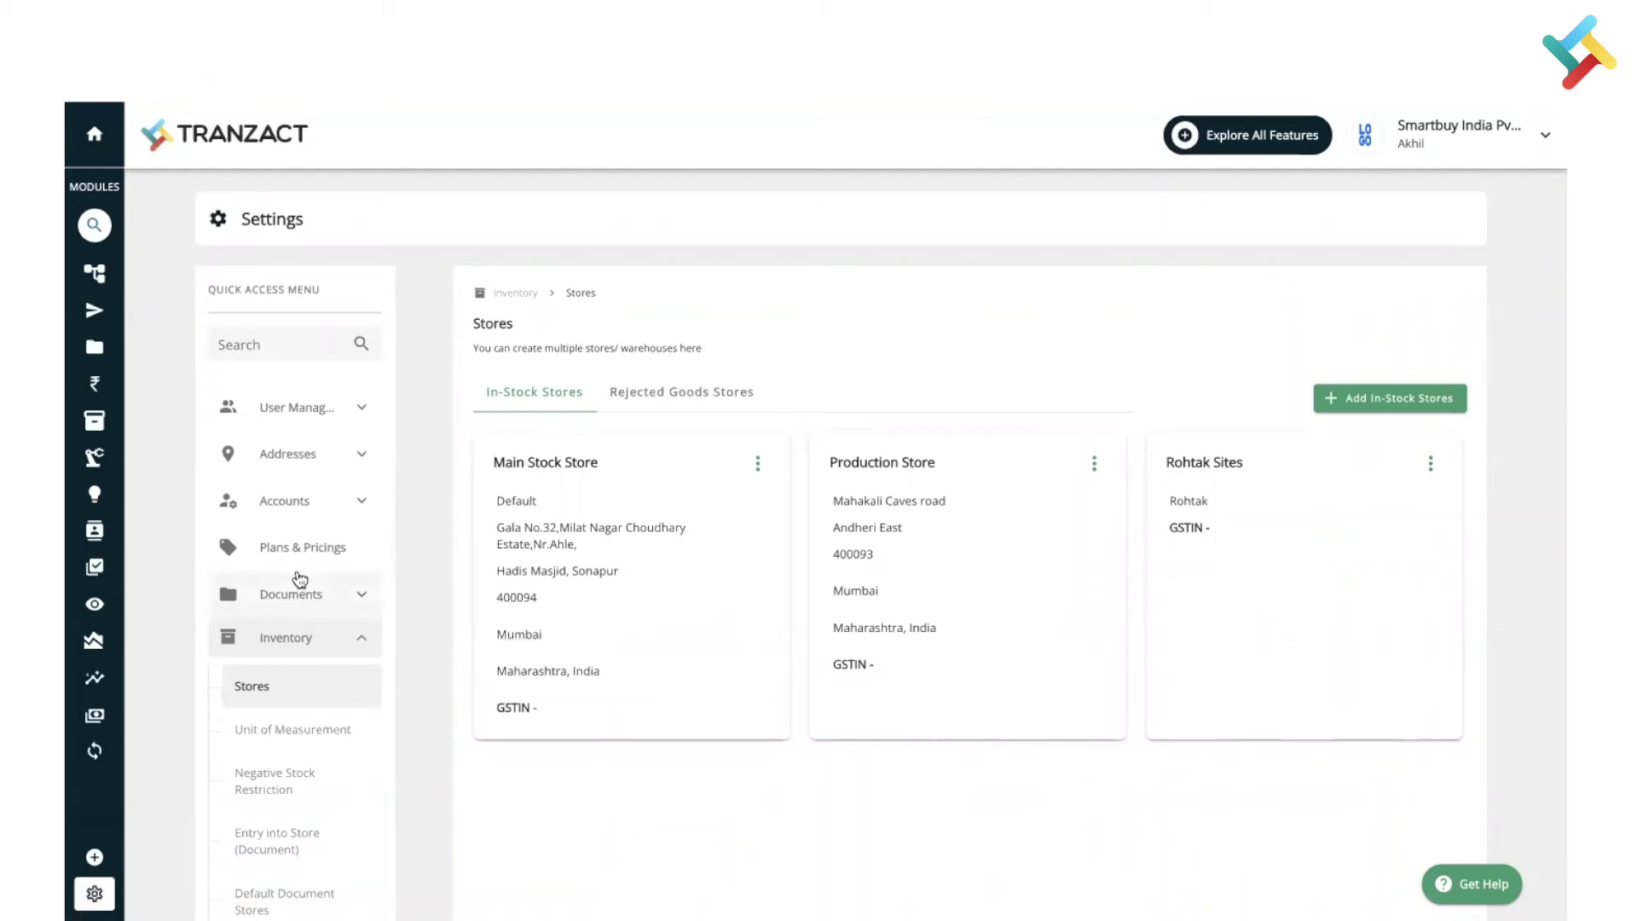
mouse_move(207, 325)
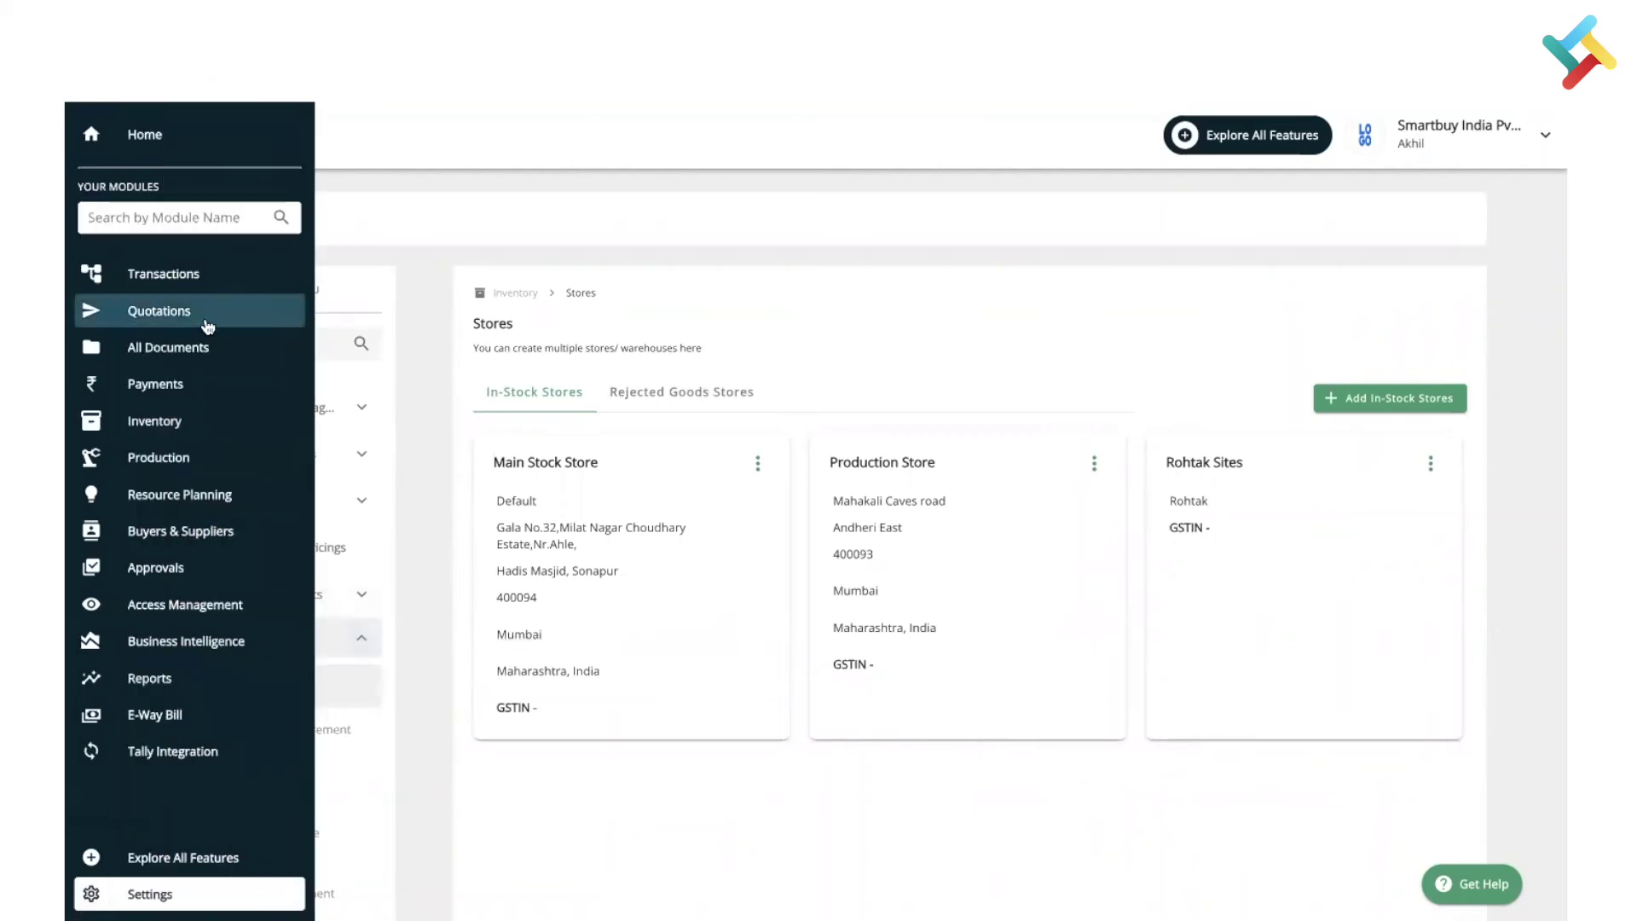
click(167, 420)
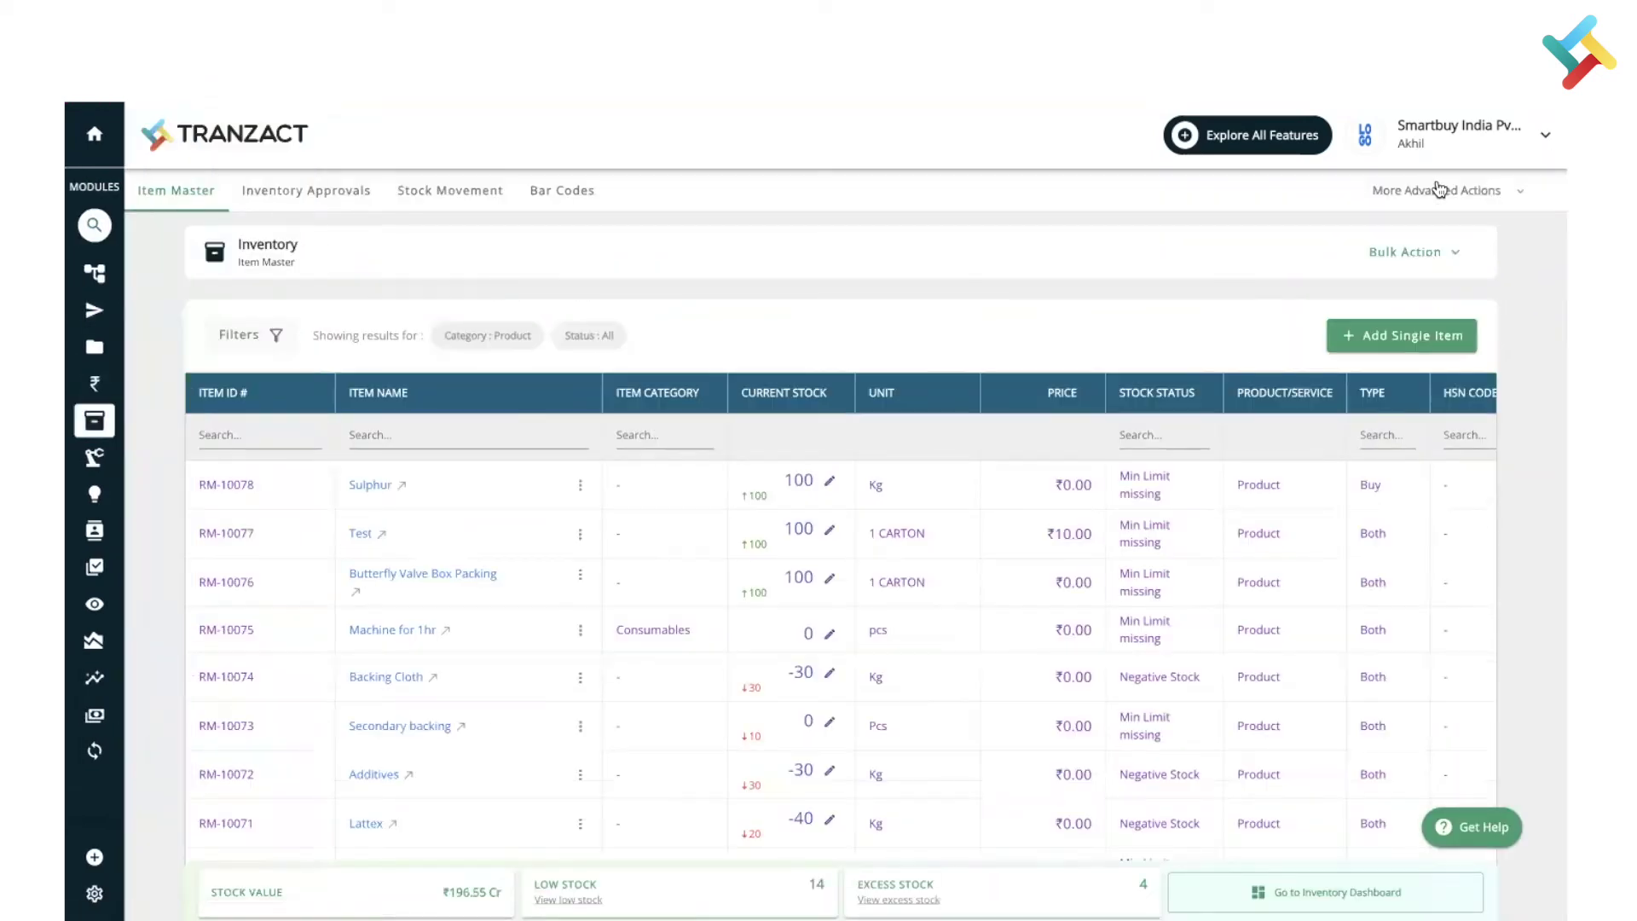
click(1439, 188)
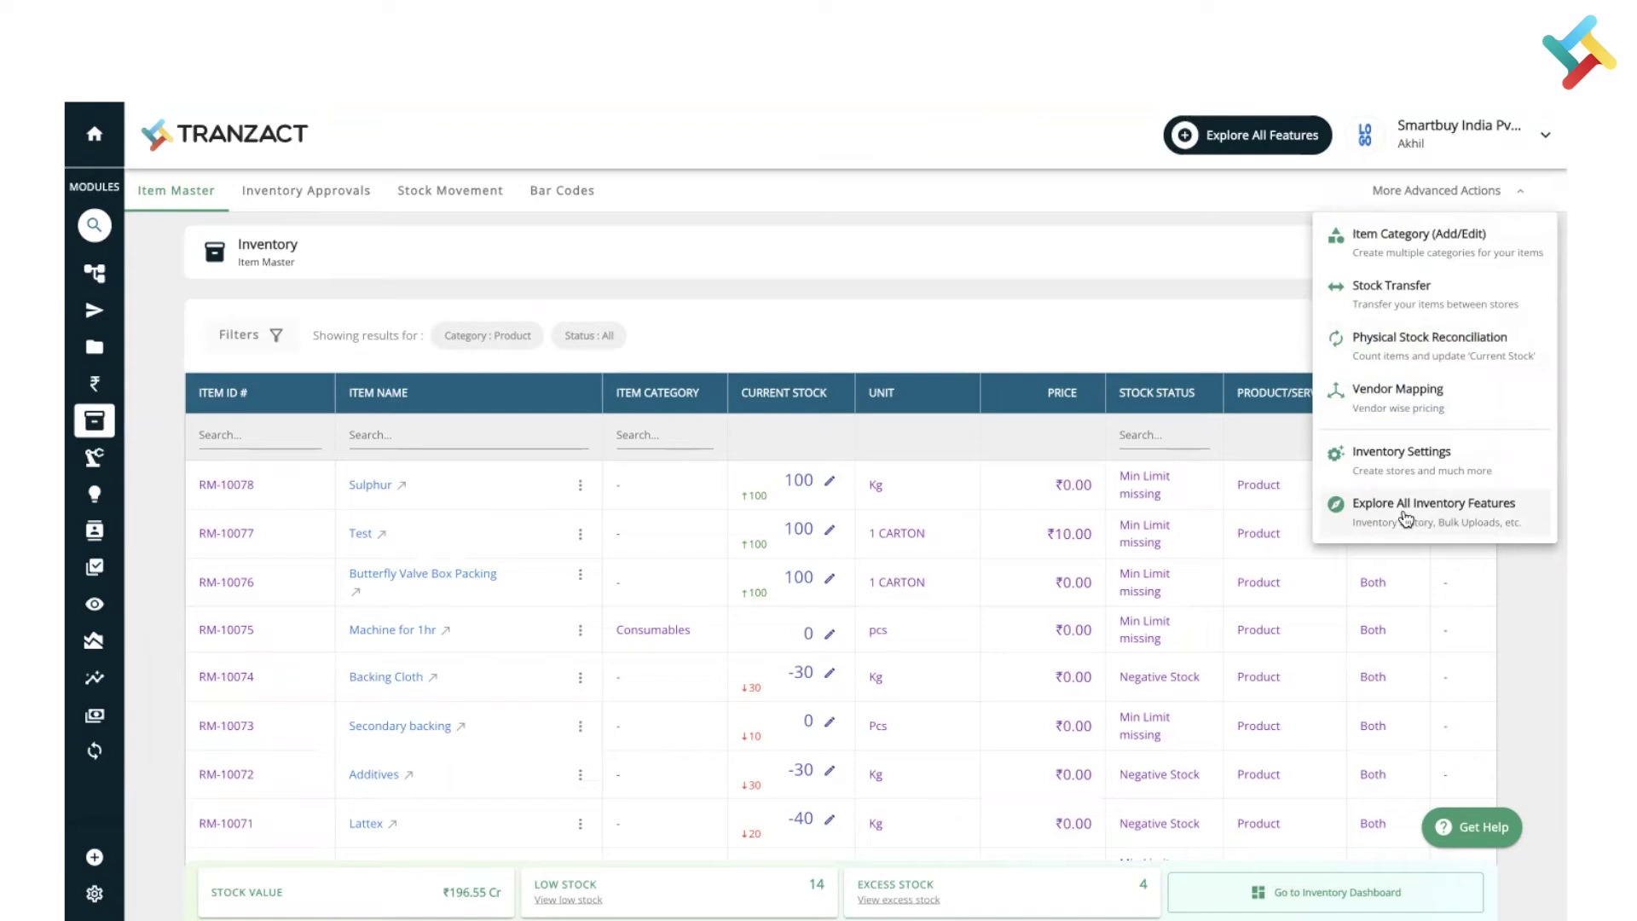
click(1021, 317)
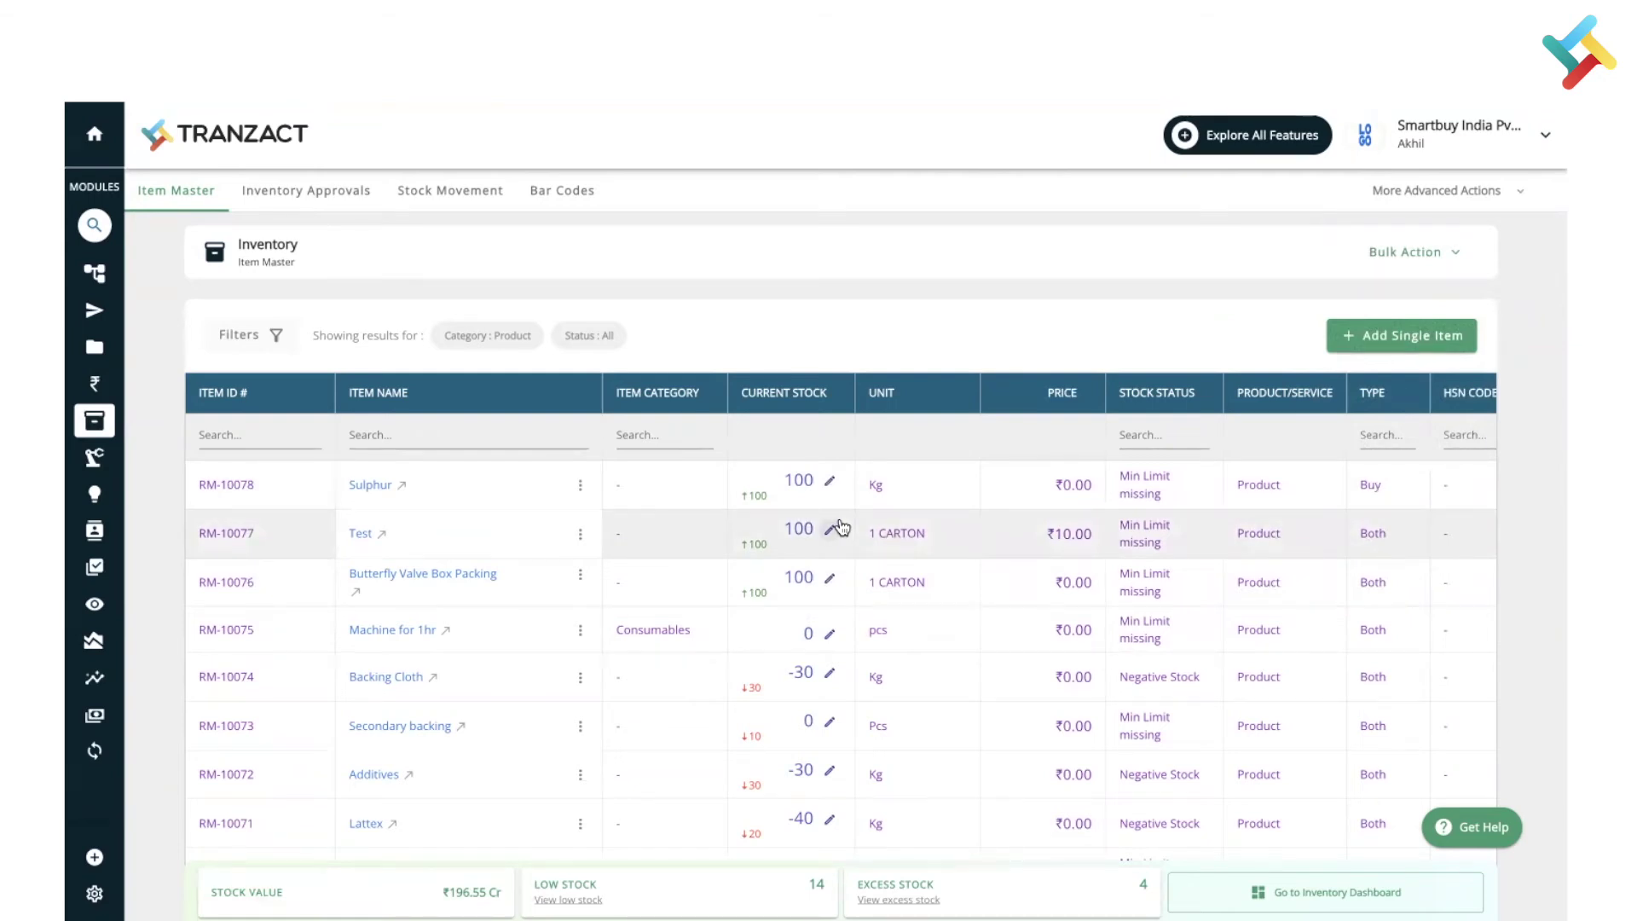
Filter by Main Stock Store, then Main Reject Store, then reset Store to All.
click(254, 336)
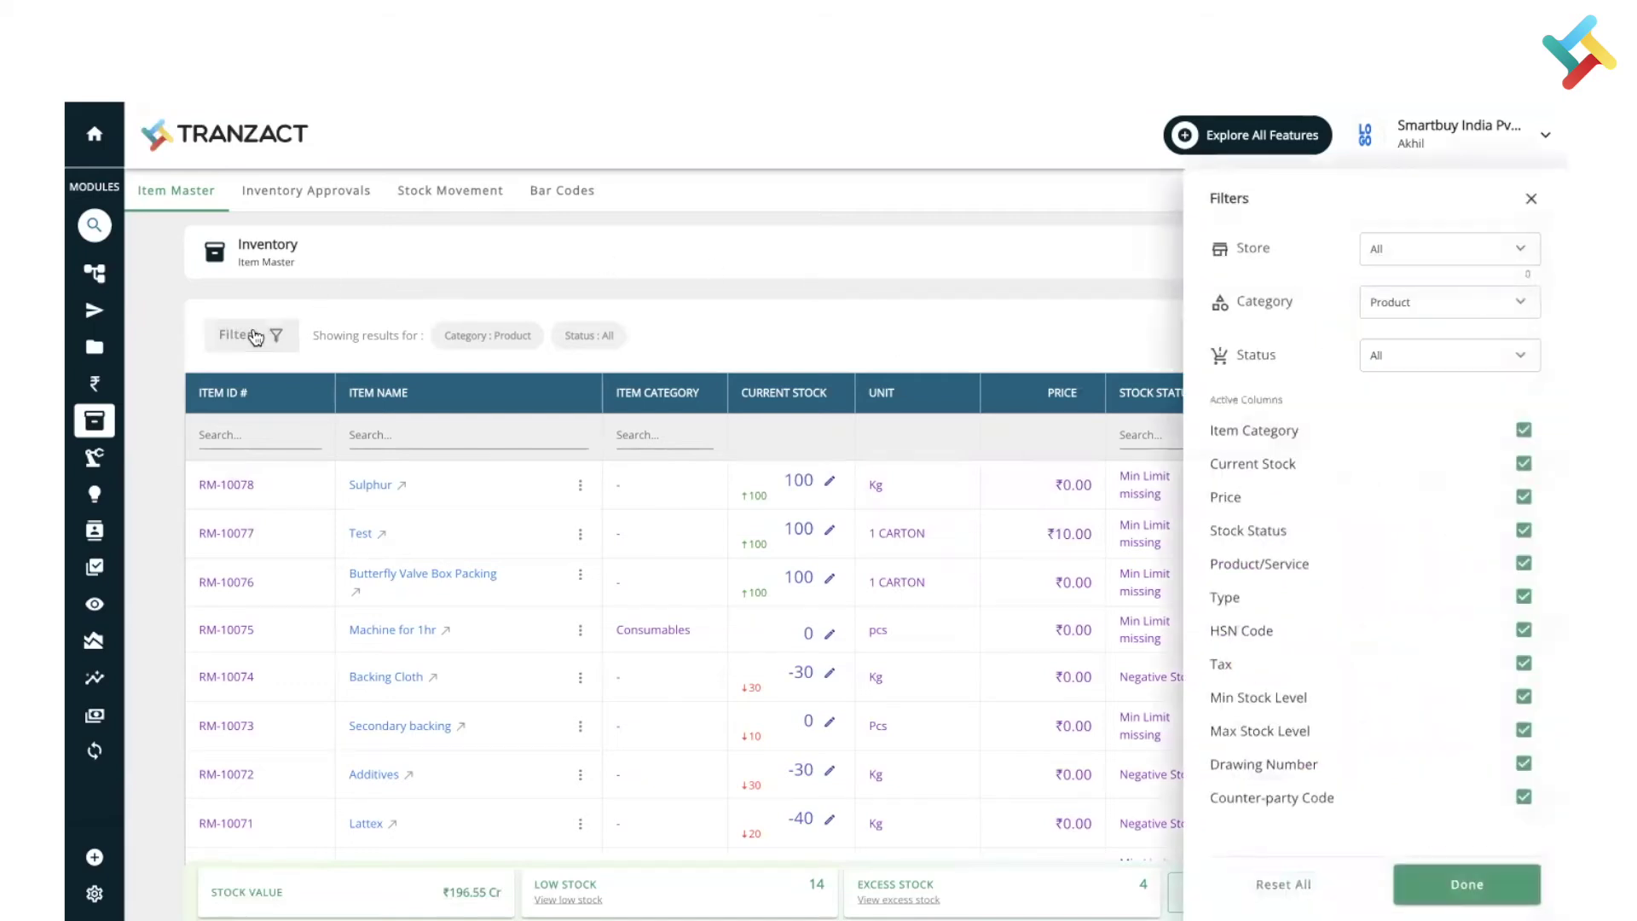
click(1432, 267)
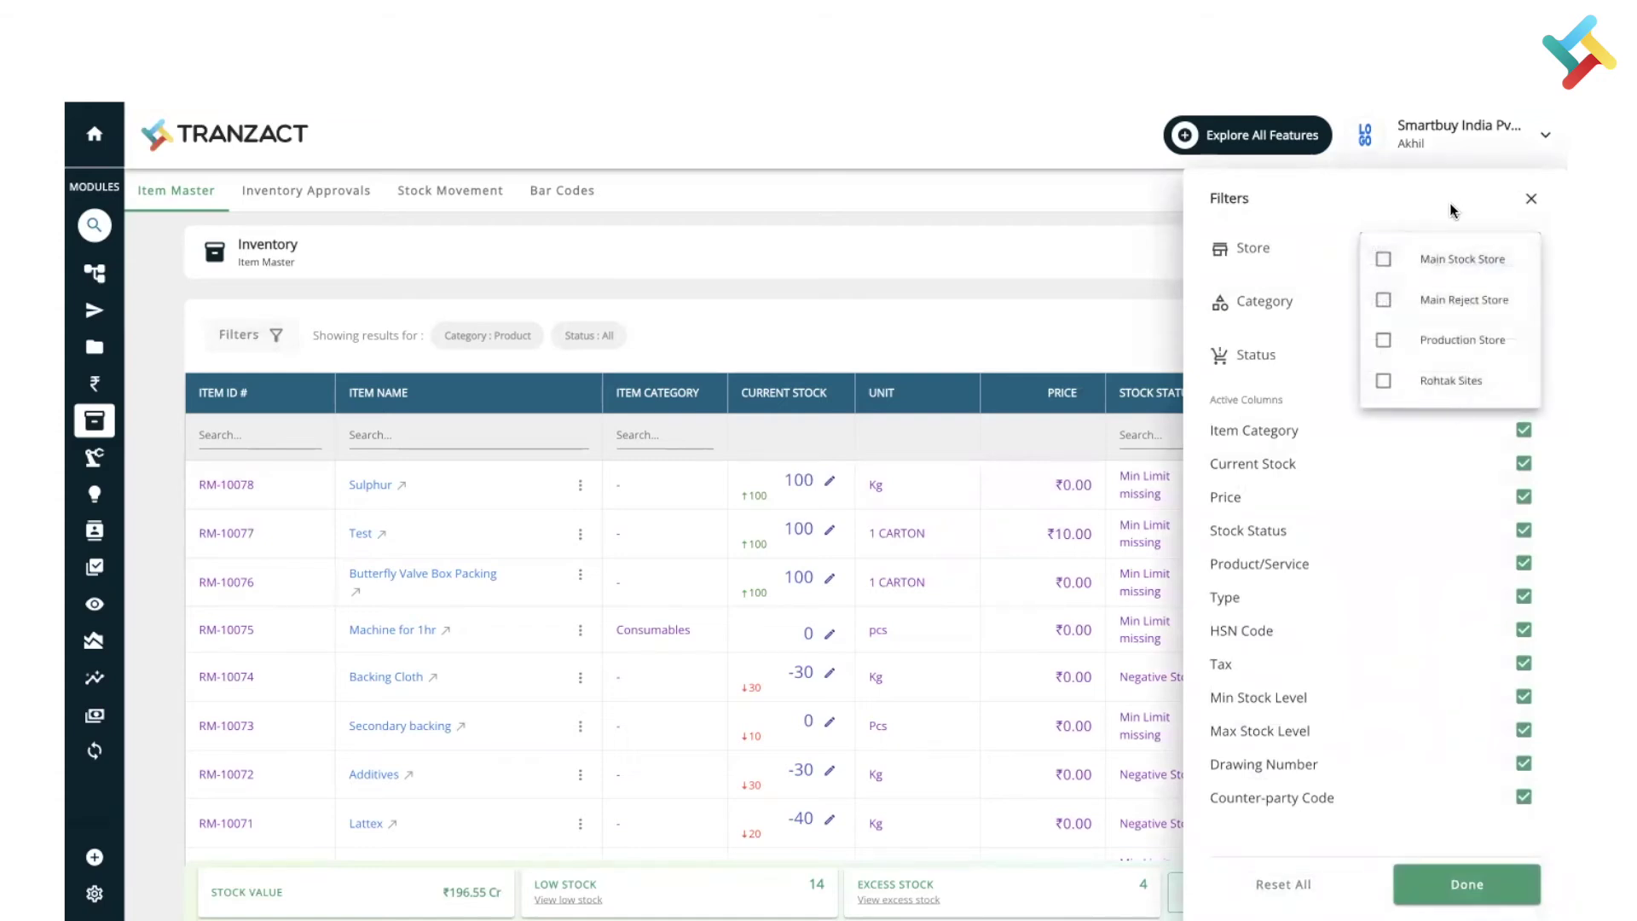
click(1433, 266)
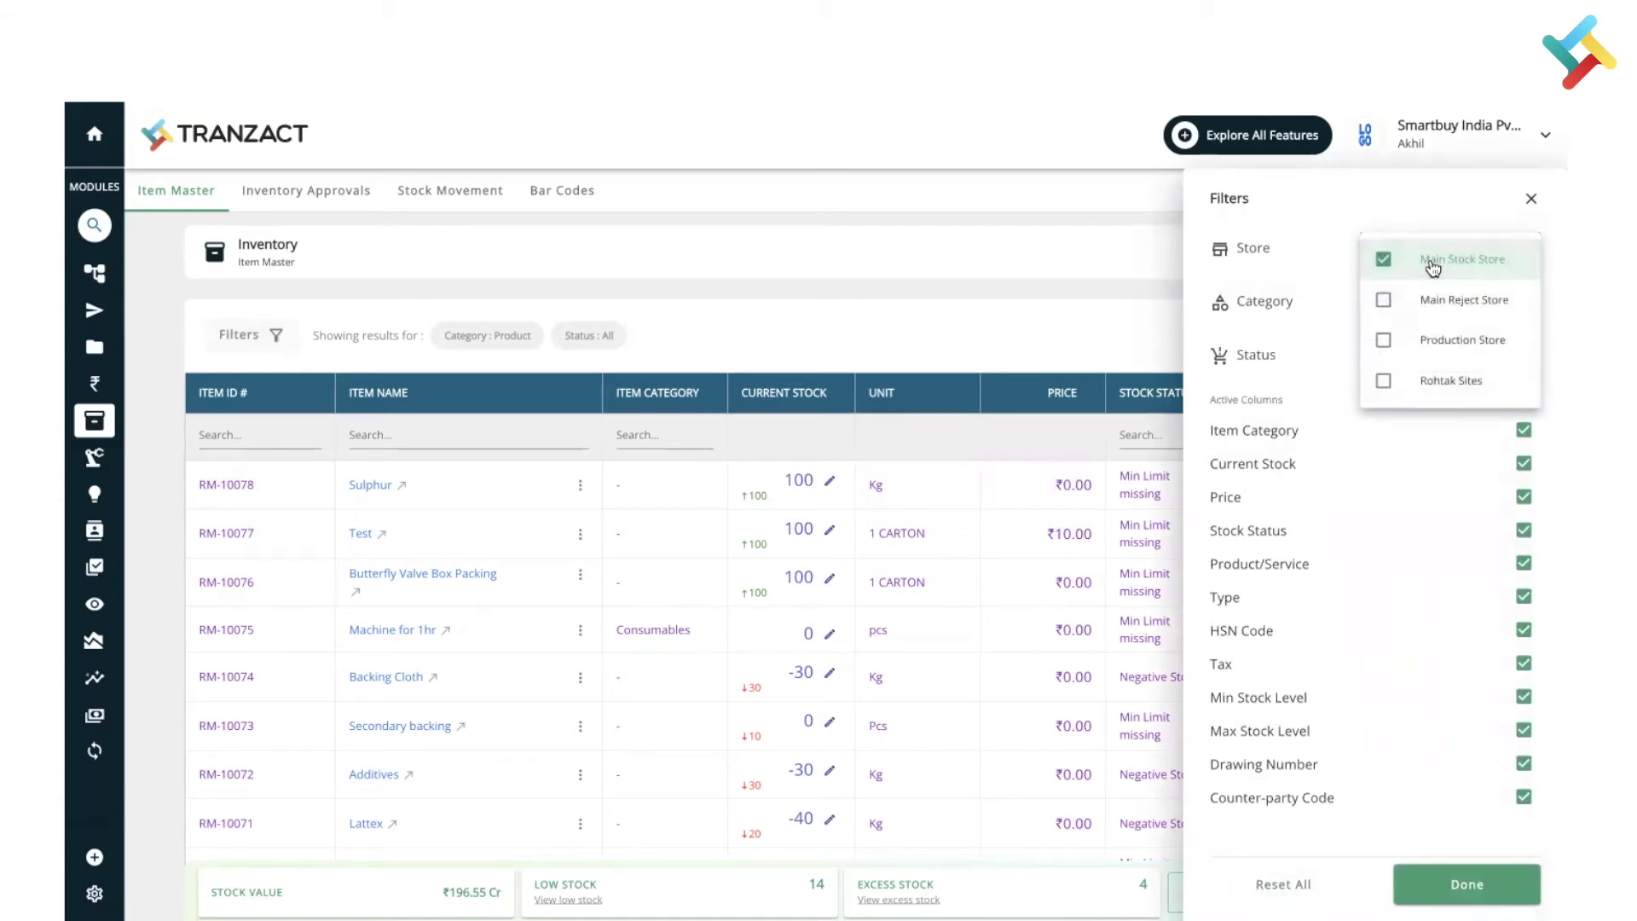
click(1439, 311)
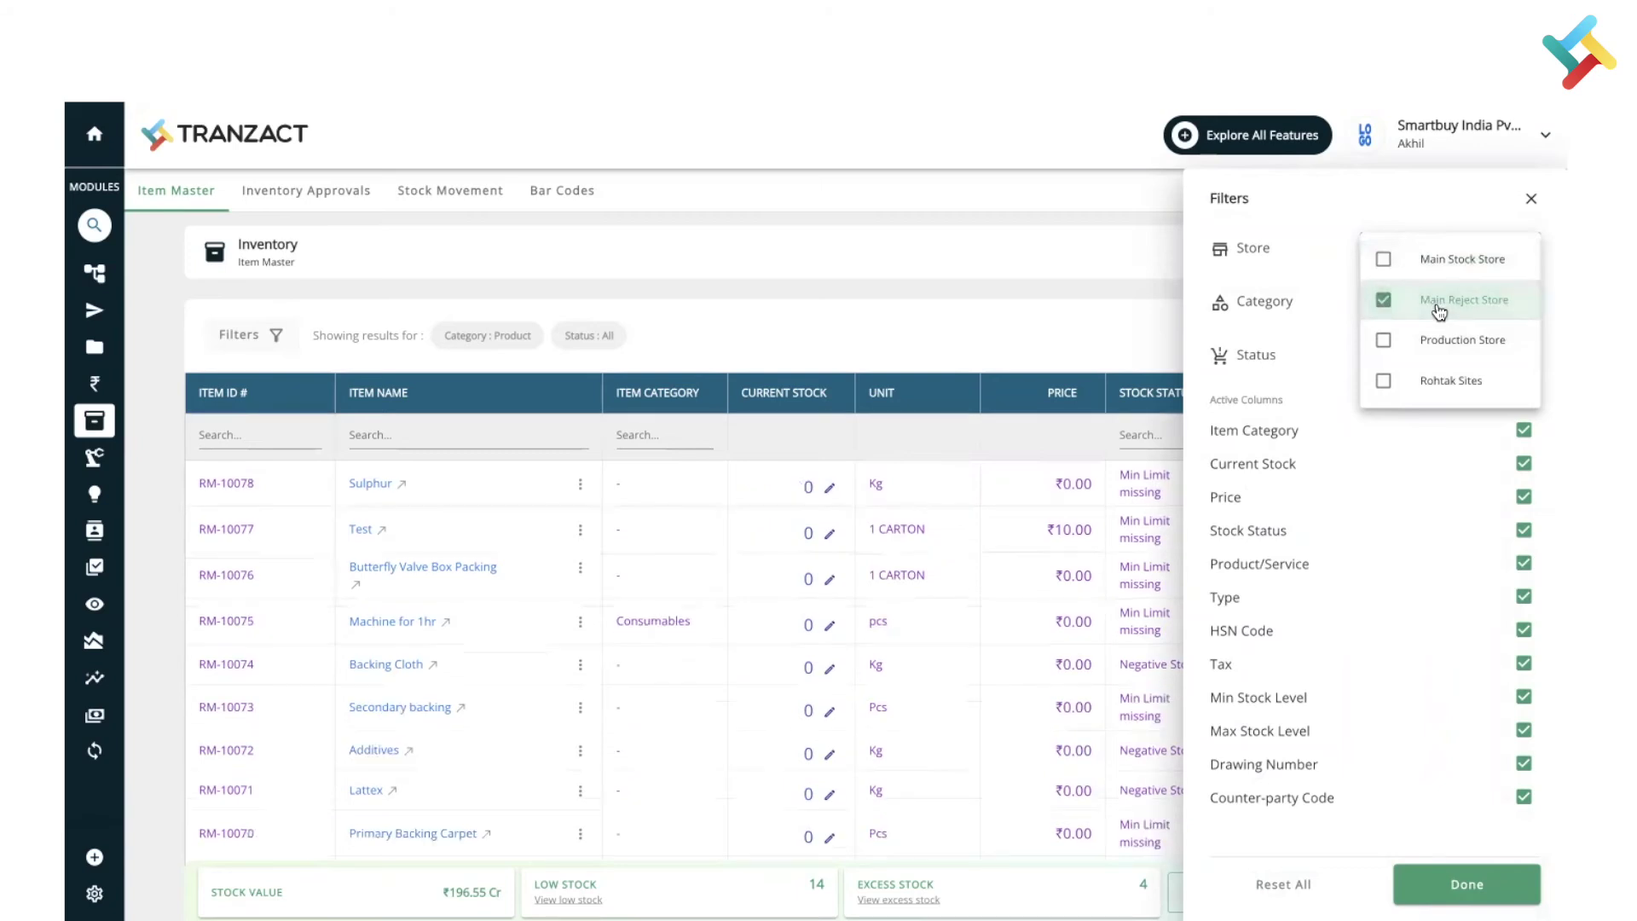
click(1438, 305)
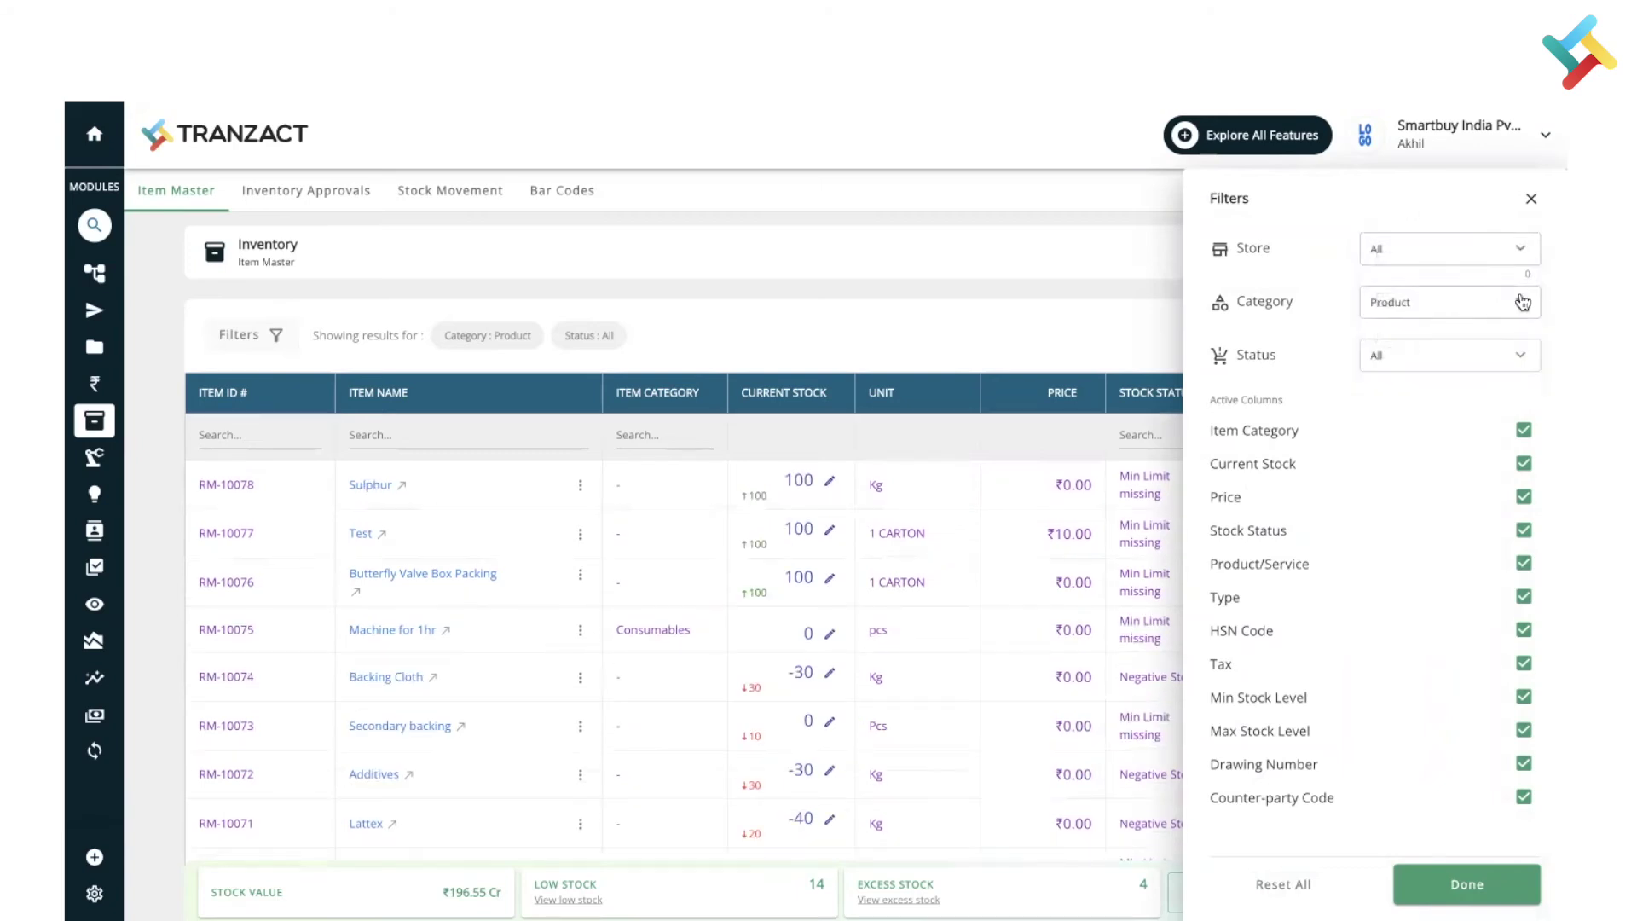
Keep Category on Product and try Status Inactive before setting it back to All.
click(1436, 306)
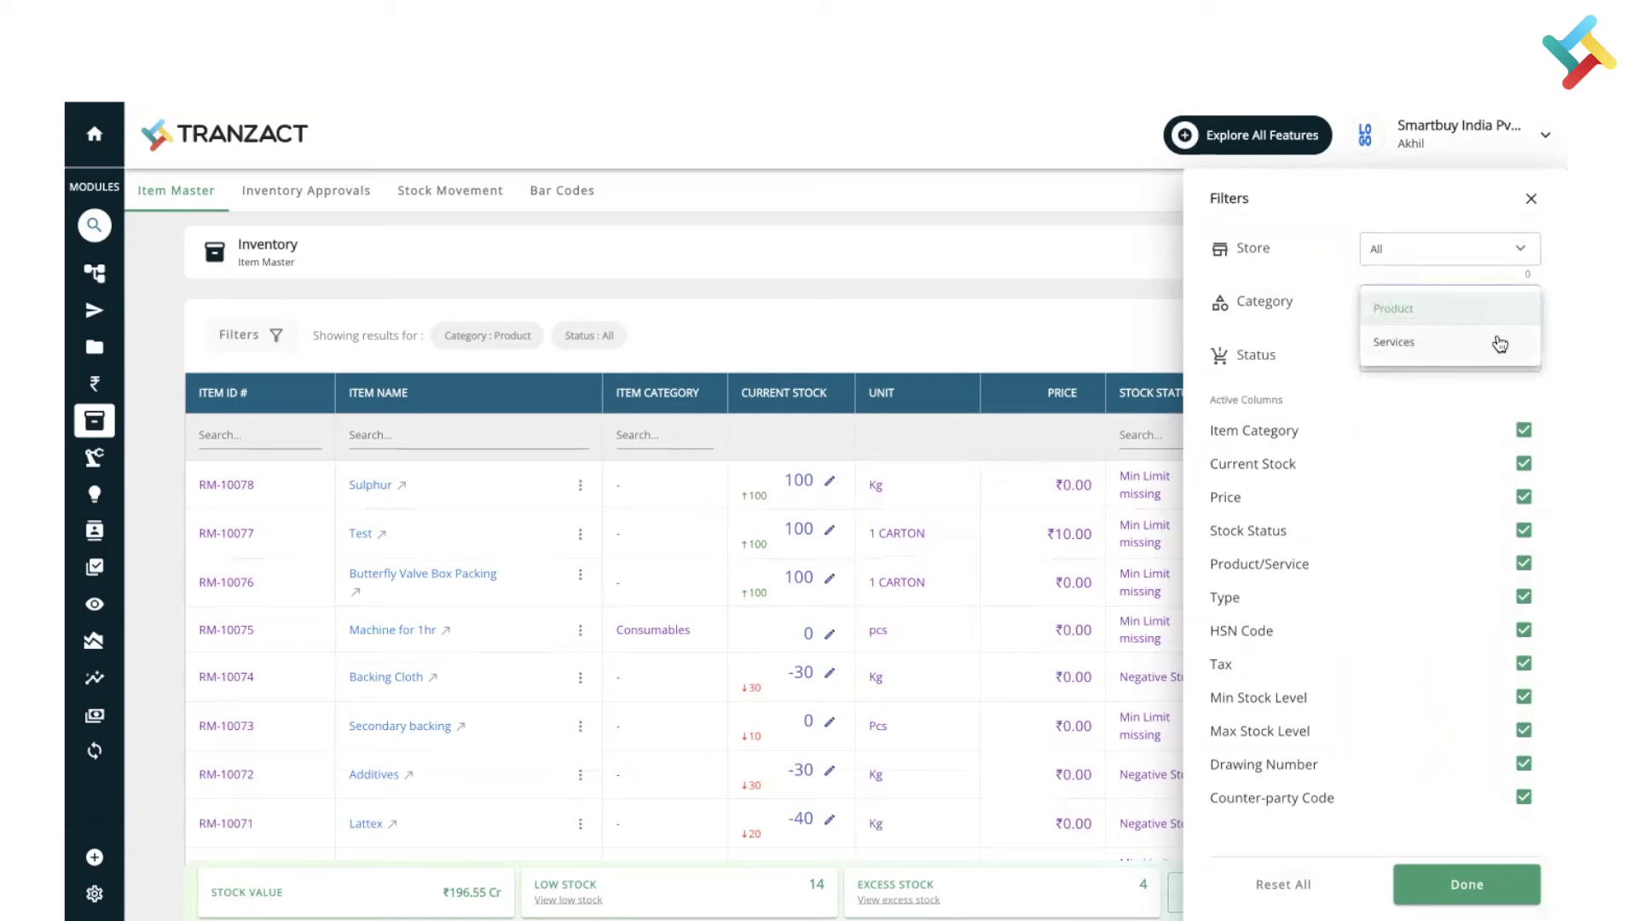
click(1401, 208)
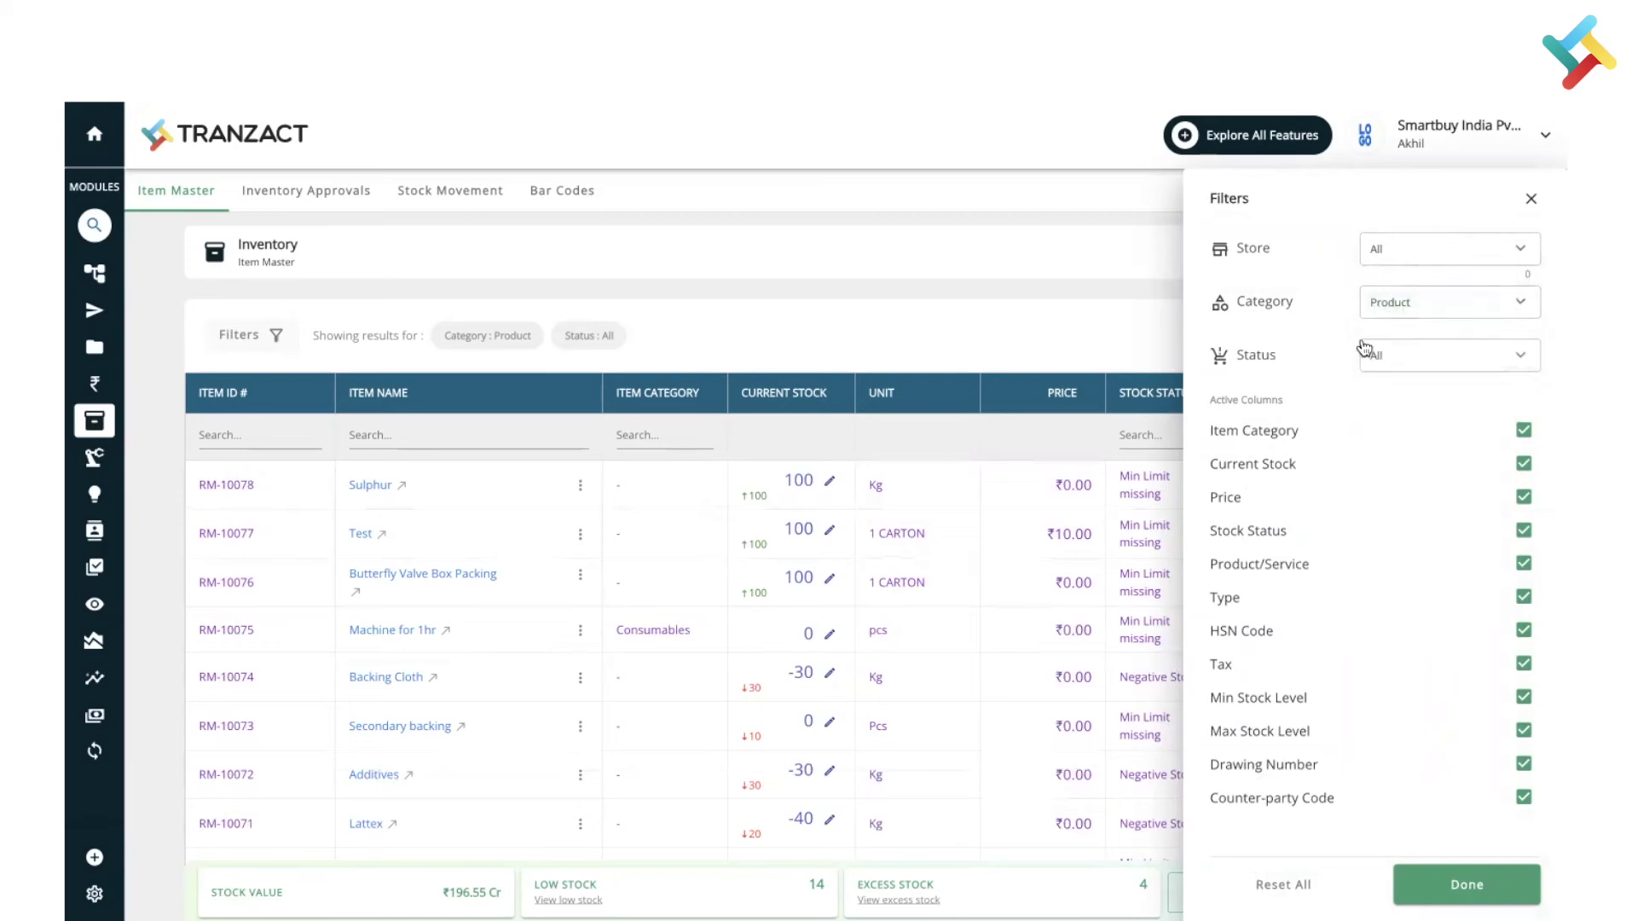
click(1433, 358)
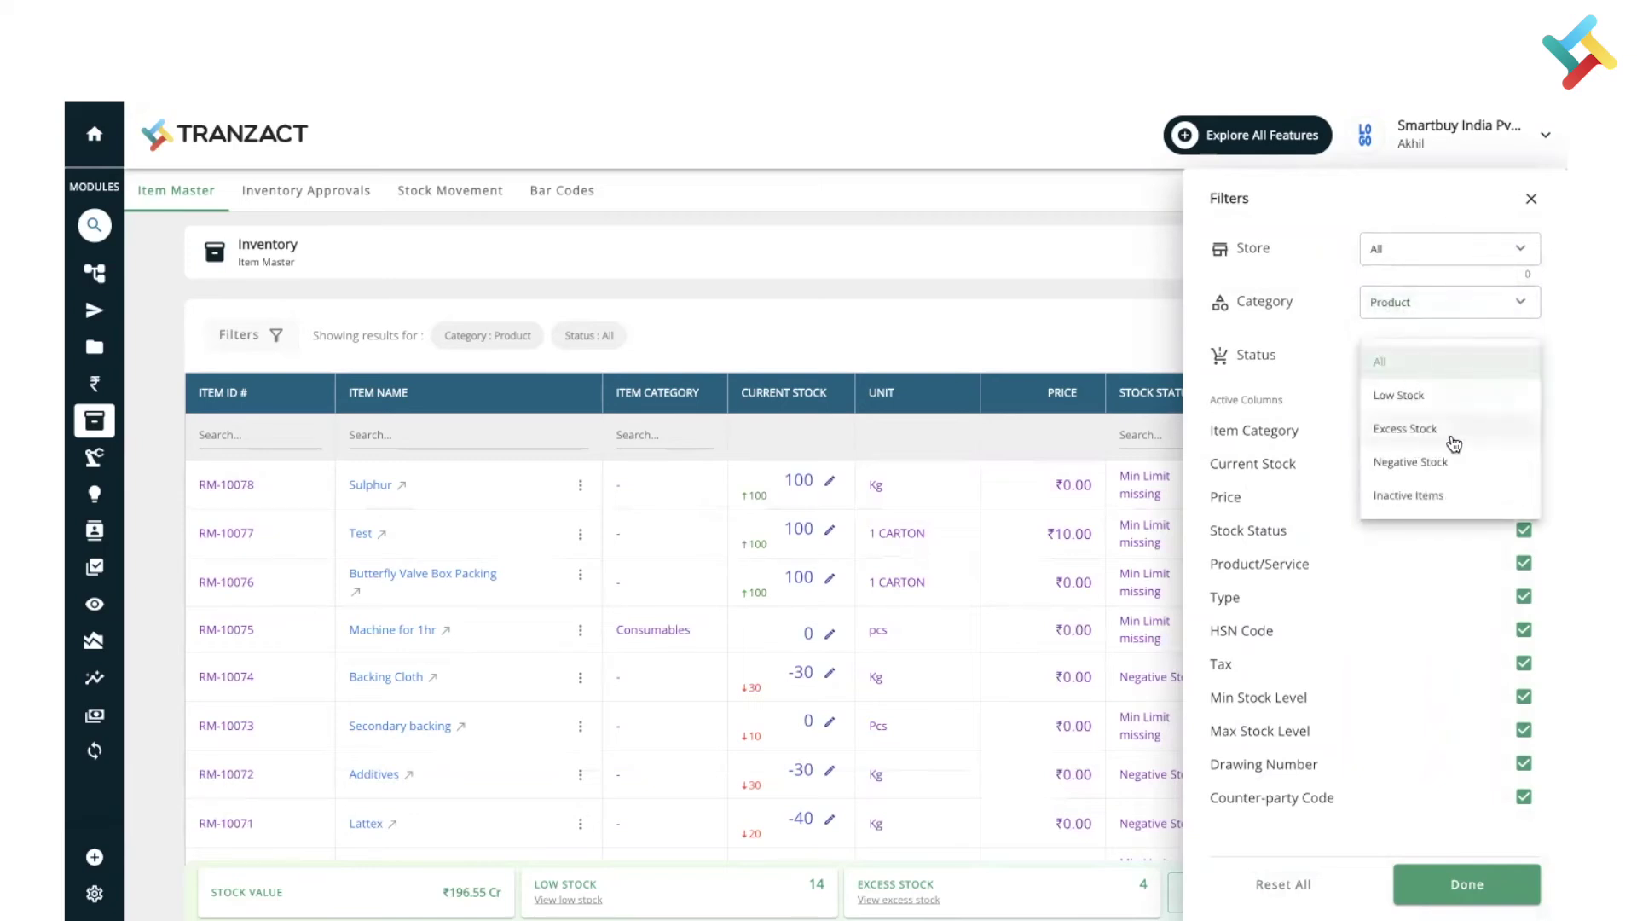
click(1420, 494)
click(1415, 355)
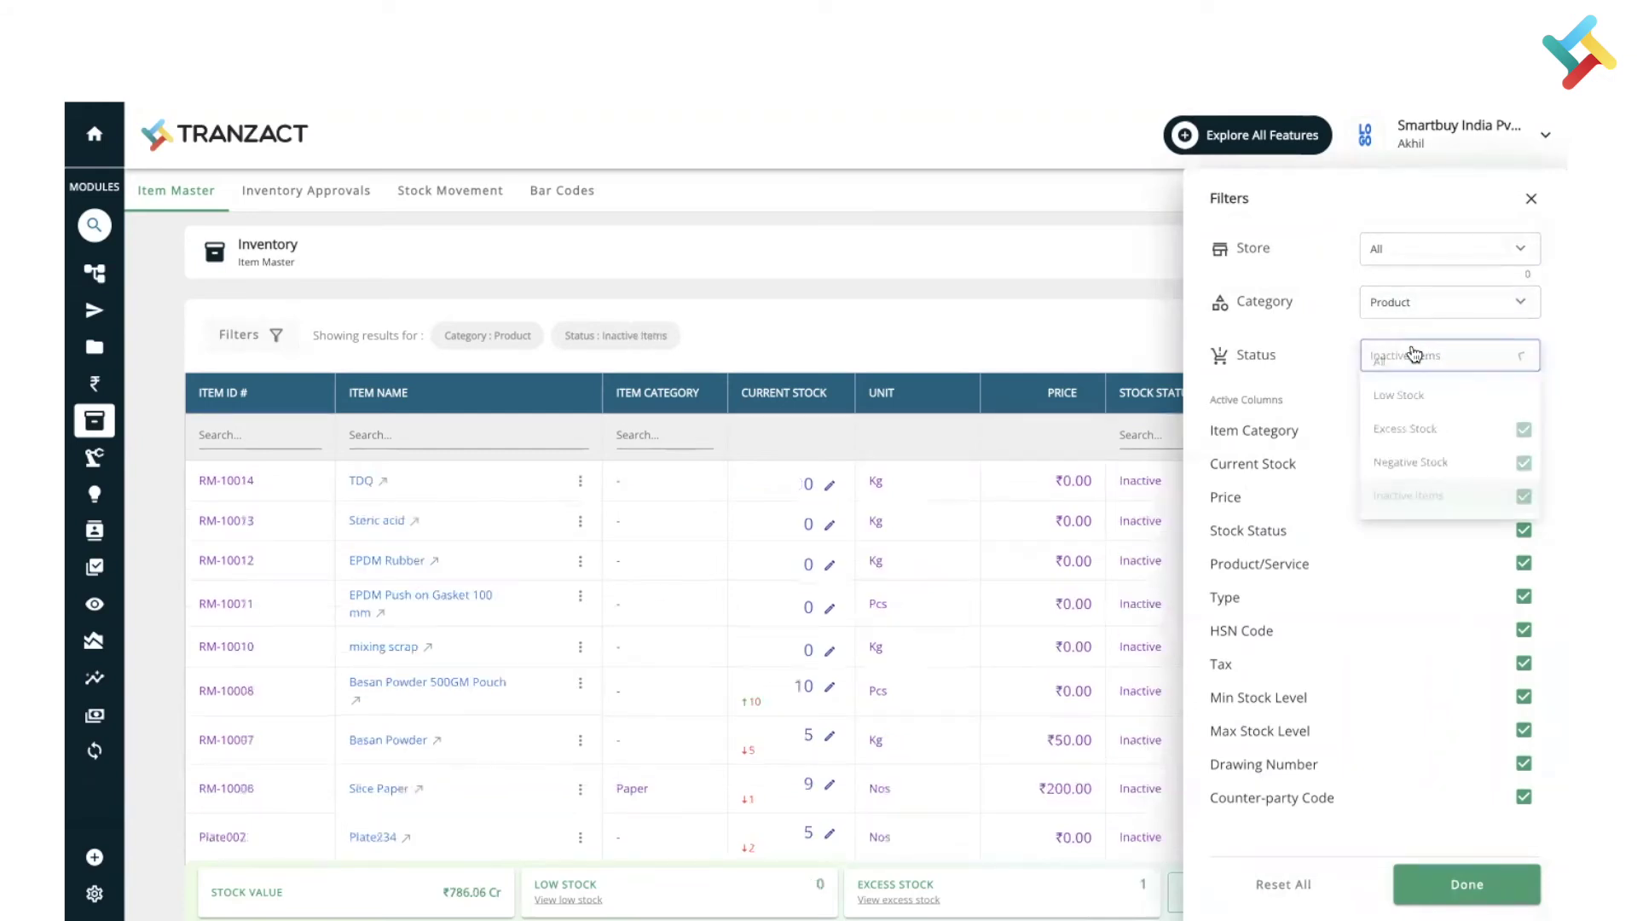
click(1411, 374)
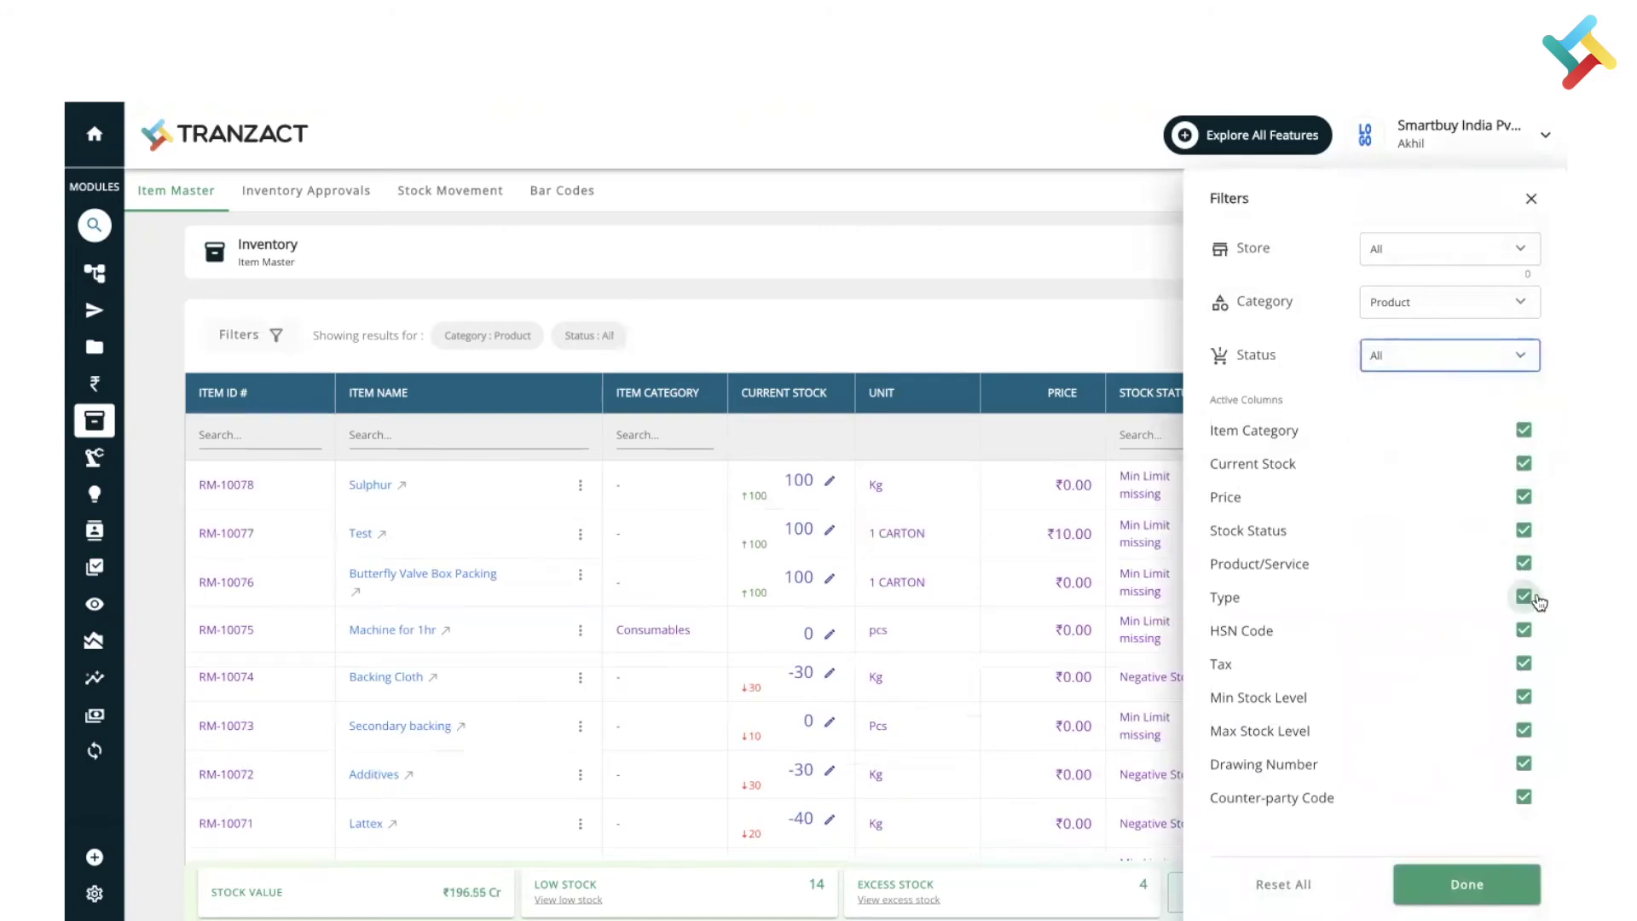
Uncheck Counter-party Code, Drawing Number, HSN Code, Type, Stock Status and Price, then click Done.
click(1523, 799)
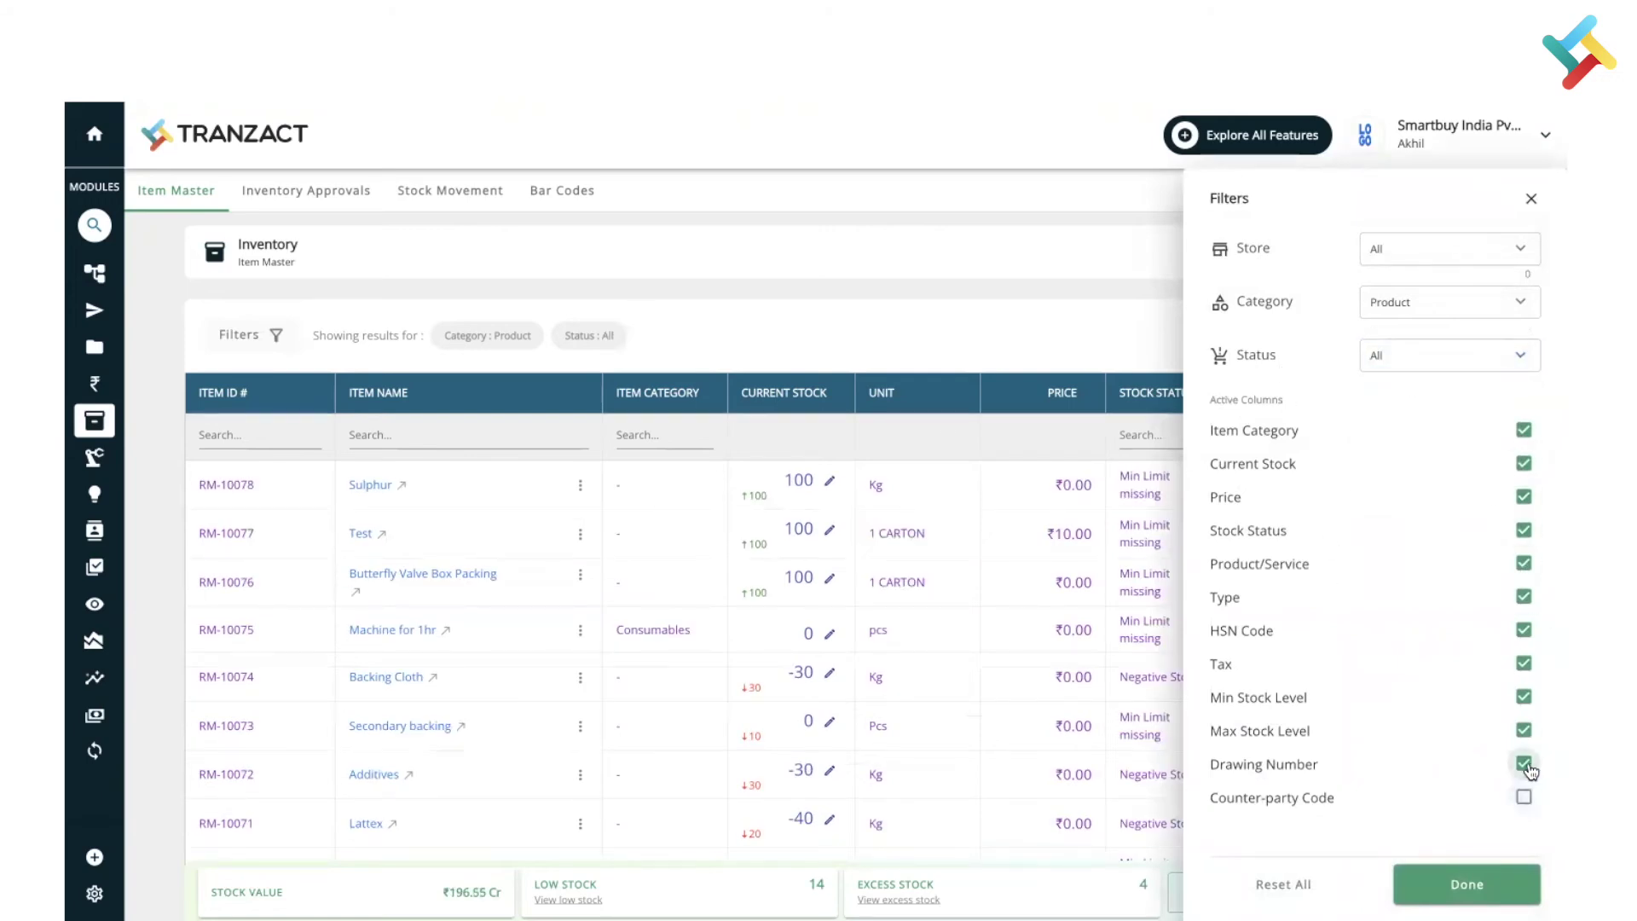
click(1524, 764)
click(1524, 631)
click(1524, 597)
click(1524, 530)
click(1532, 496)
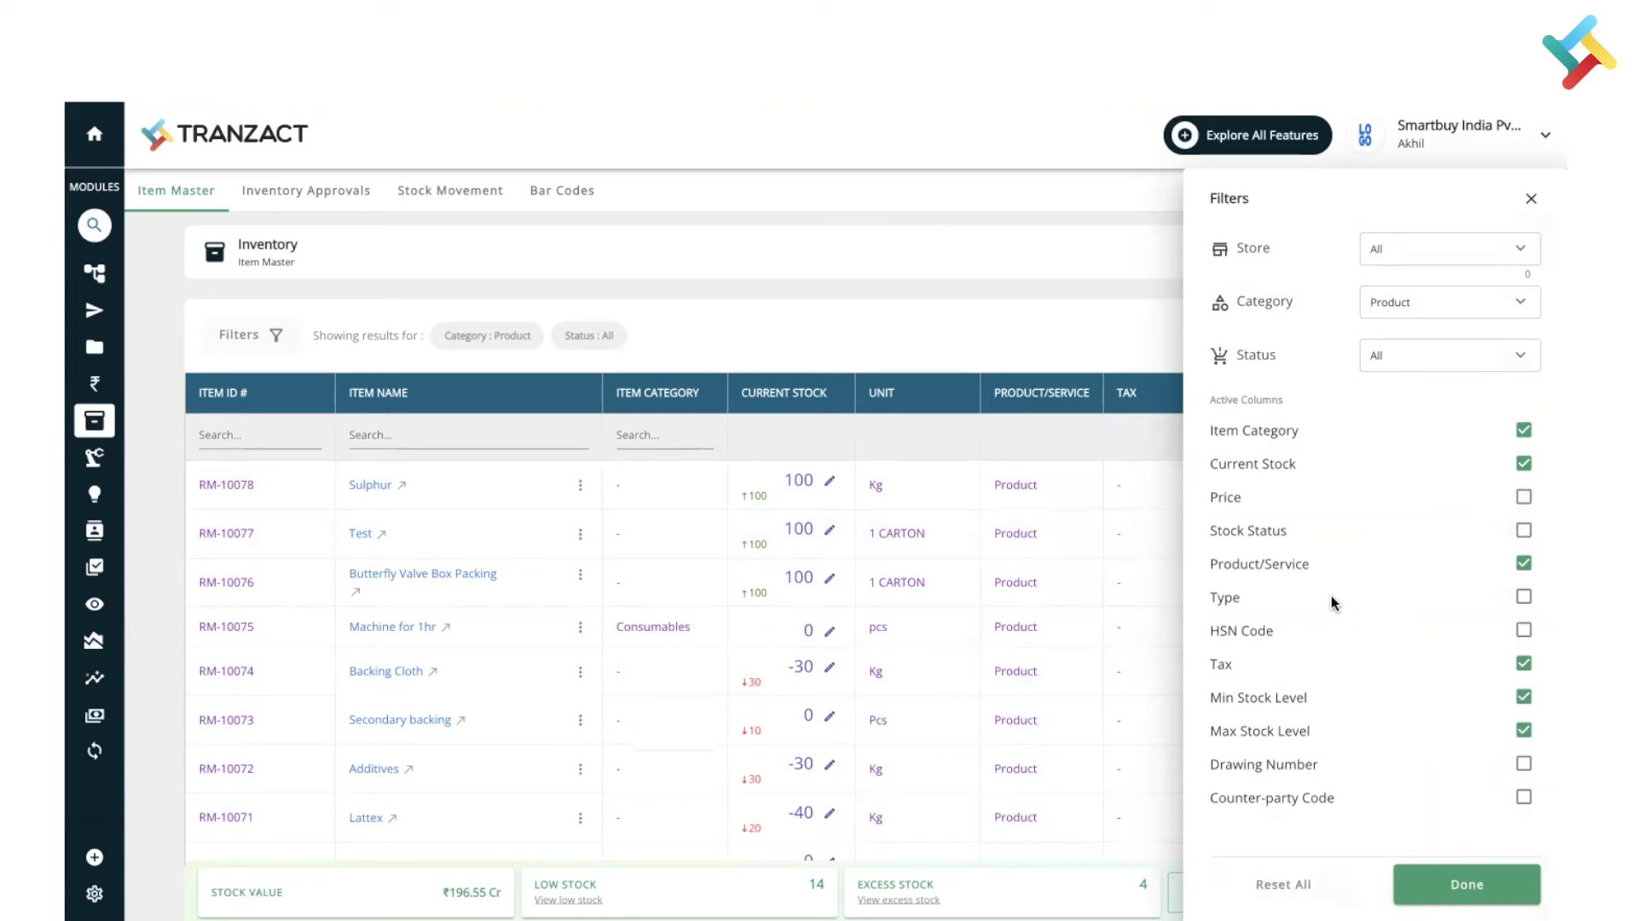
click(1460, 883)
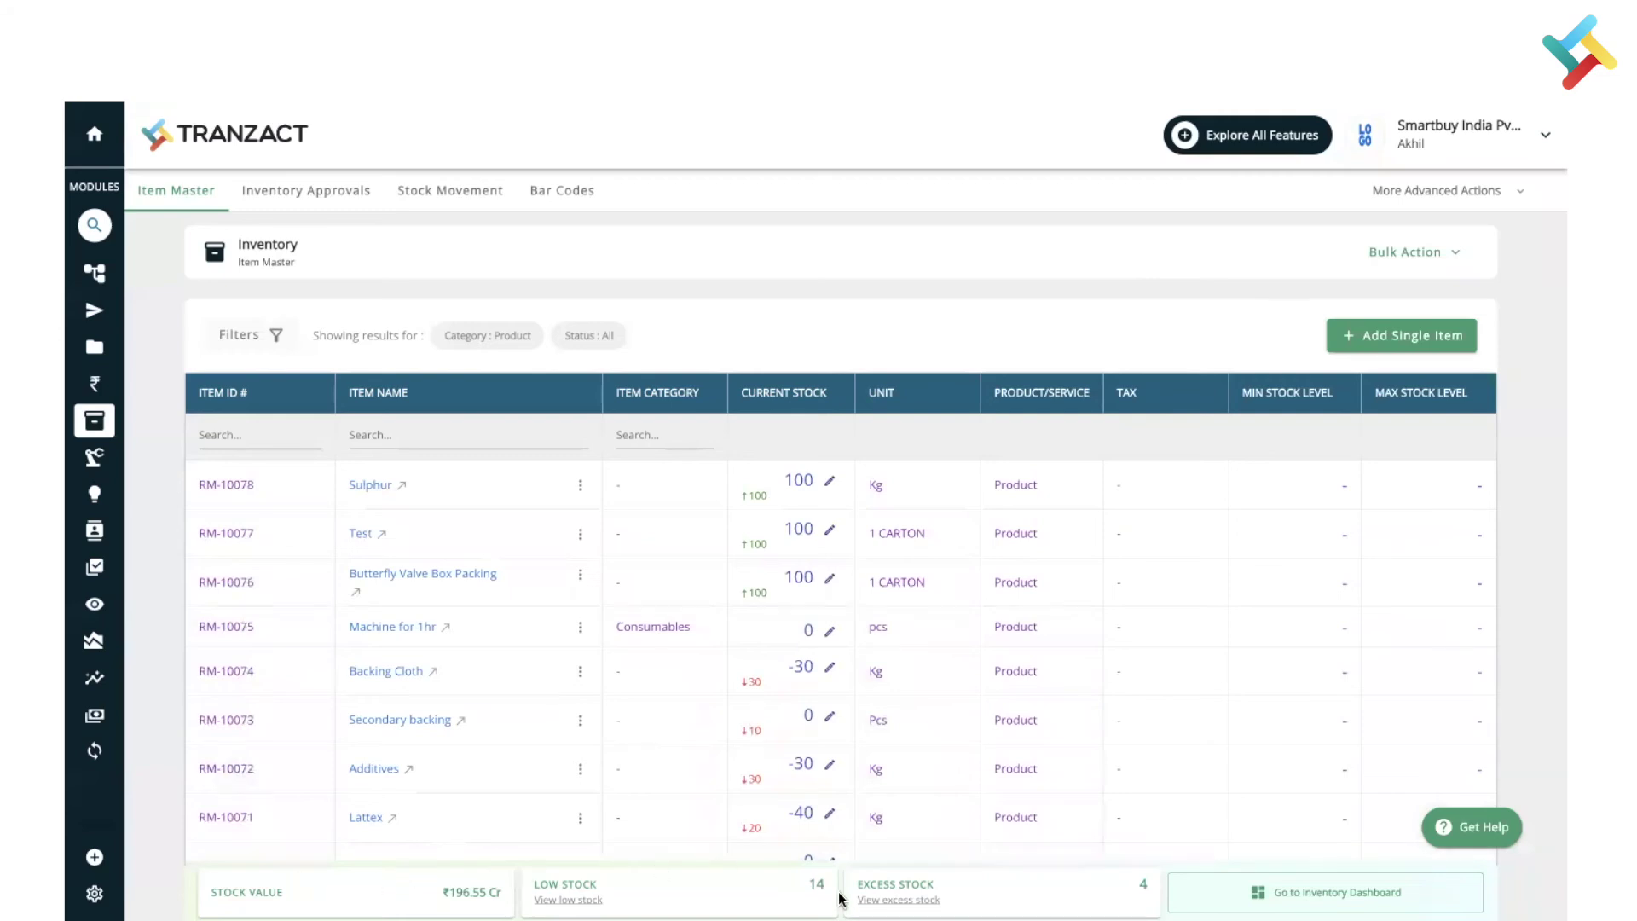
Use 'View excess stock' on the Excess Stock summary card to list only excess-stock items.
click(900, 902)
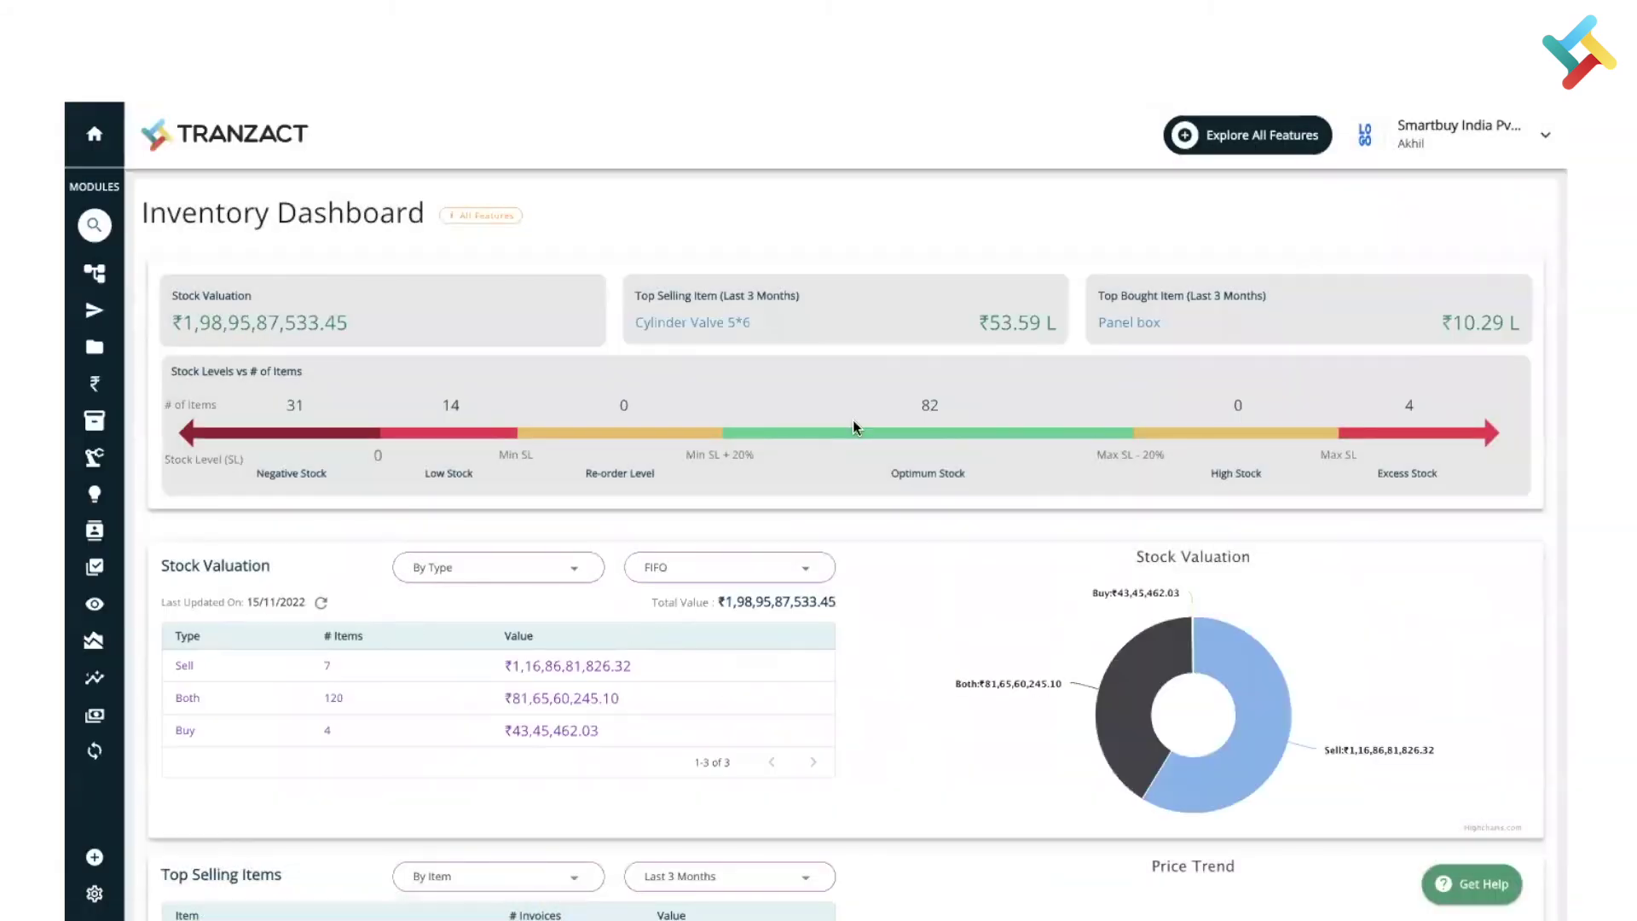
Go back to Item Master from the sidebar, with the 4 excess-stock products still listed.
mouse_move(109, 286)
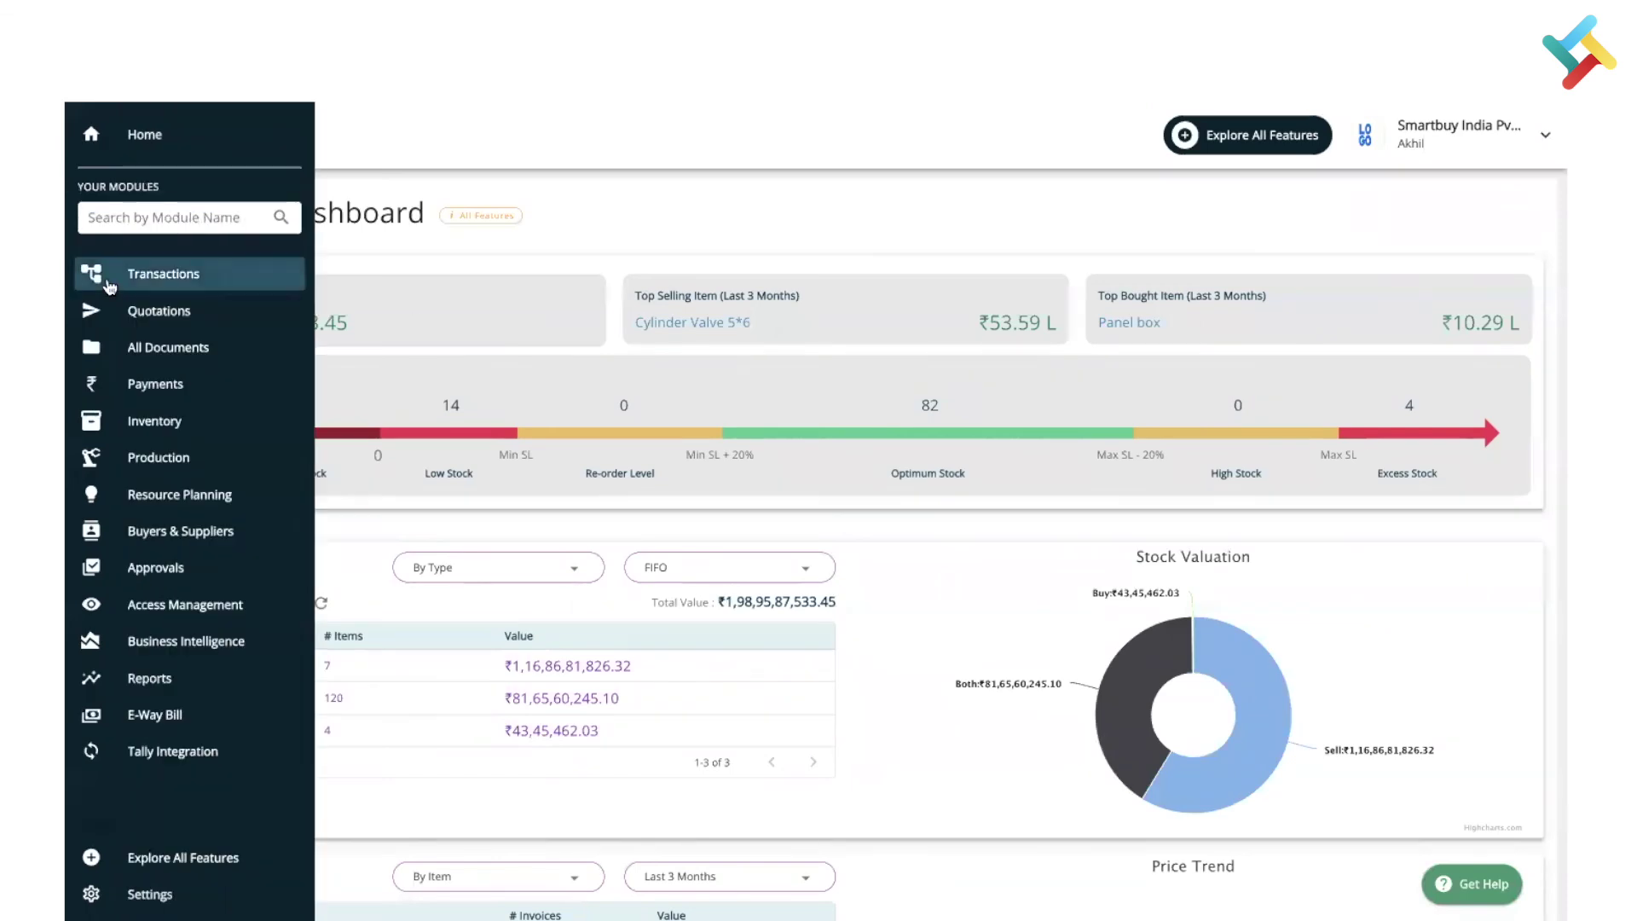
click(128, 421)
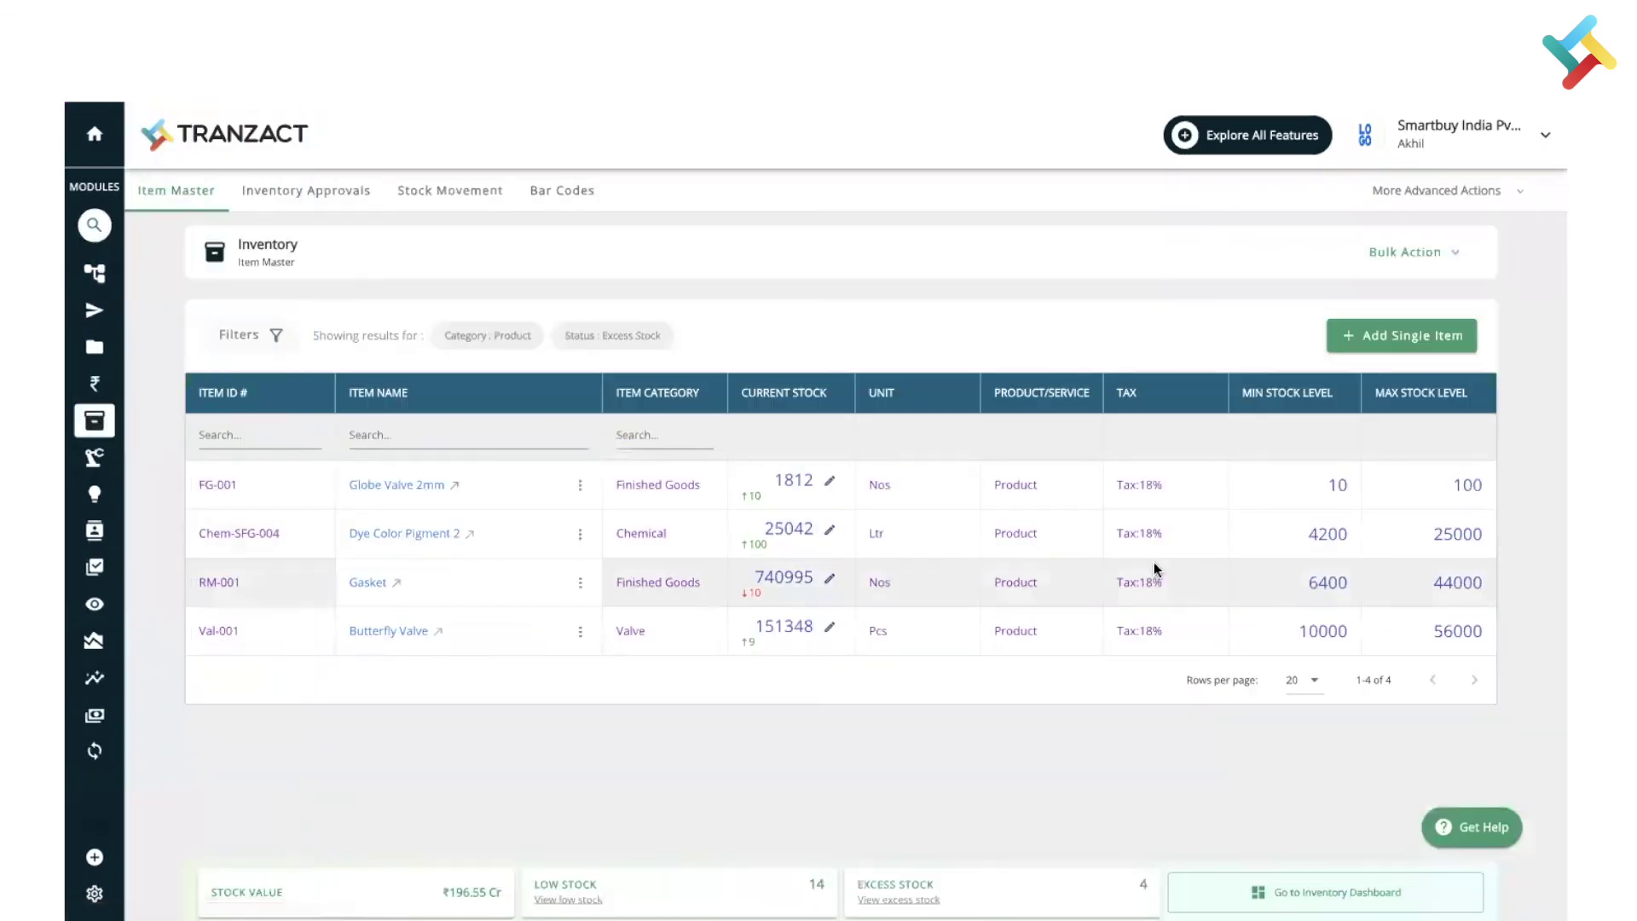